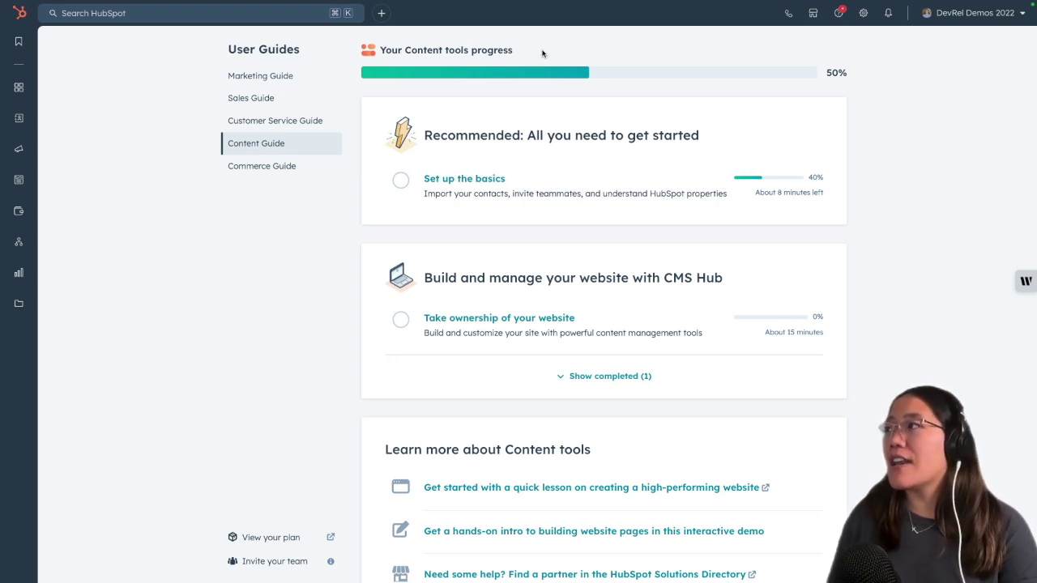
Leave the Content Guide page and open HubSpot Settings from the top-bar gear icon.
{"action": "left_click", "coordinate": [856, 12]}
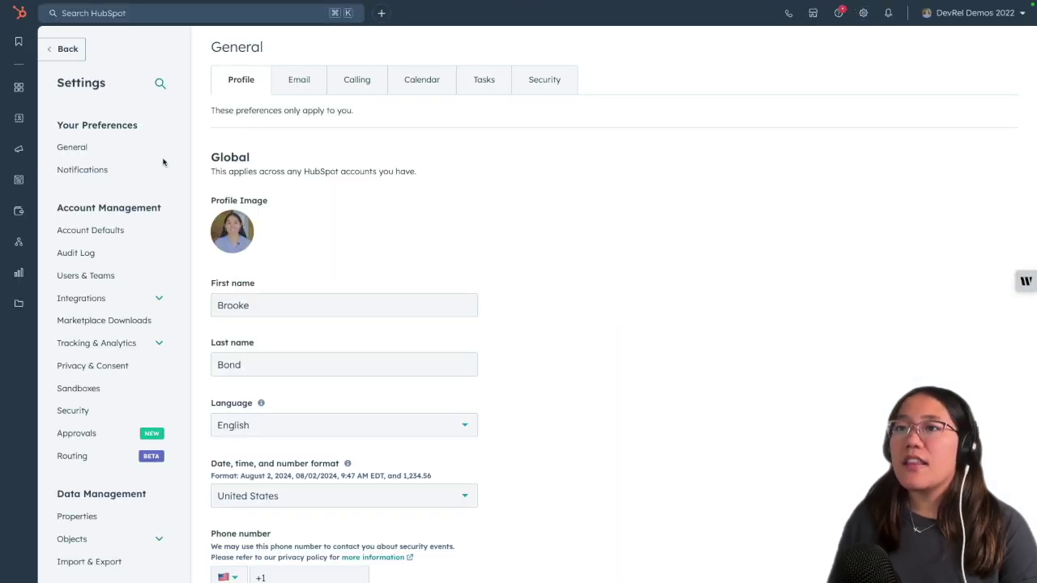
Navigate the Settings sidebar to Tools > Content > Private Content.
{"action": "scroll", "coordinate": [162, 162], "scroll_direction": "down", "scroll_amount": 3}
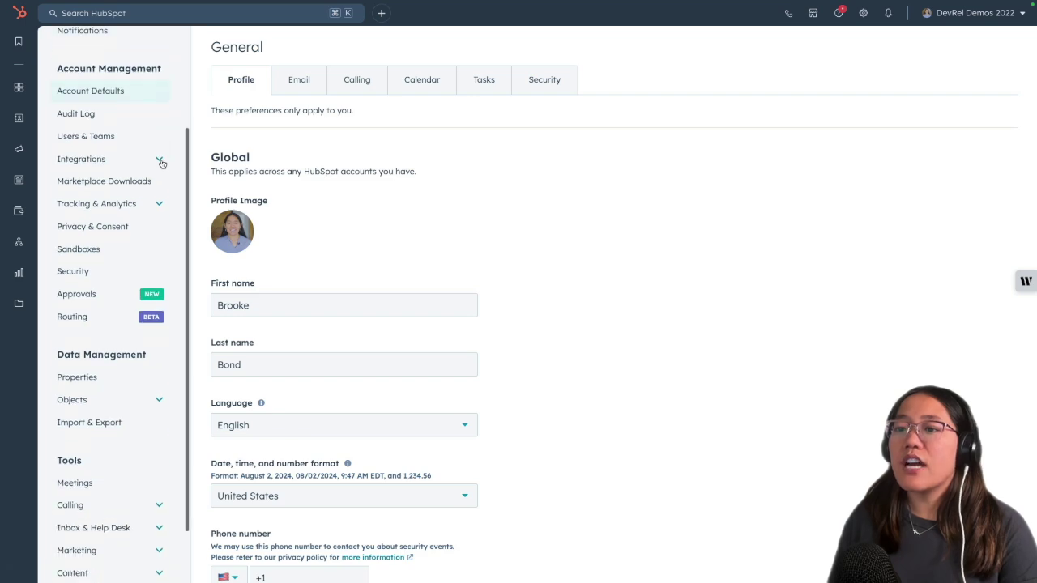
{"action": "scroll", "coordinate": [161, 164], "scroll_direction": "down", "scroll_amount": 1}
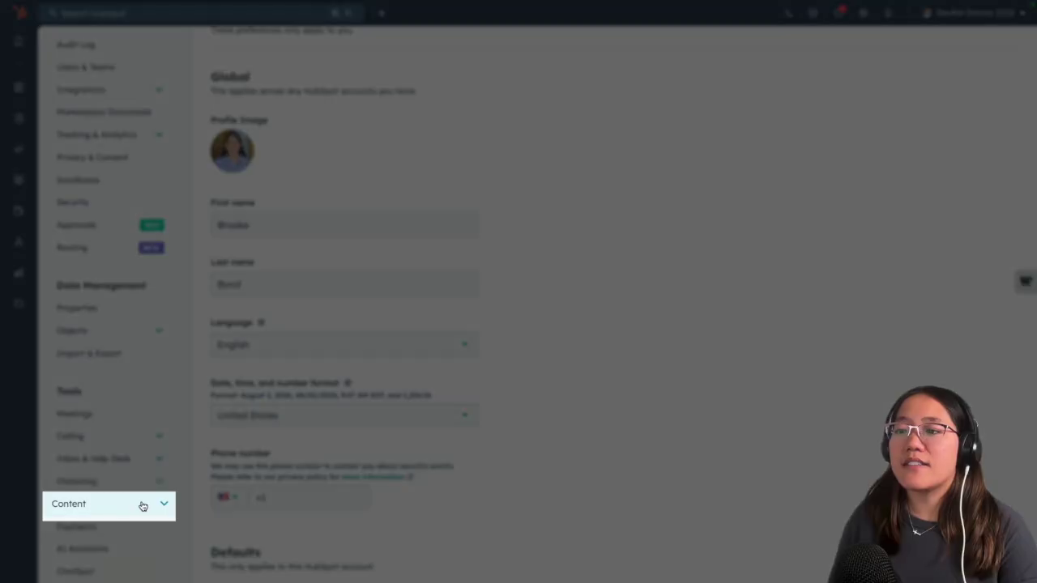
{"action": "left_click", "coordinate": [139, 504]}
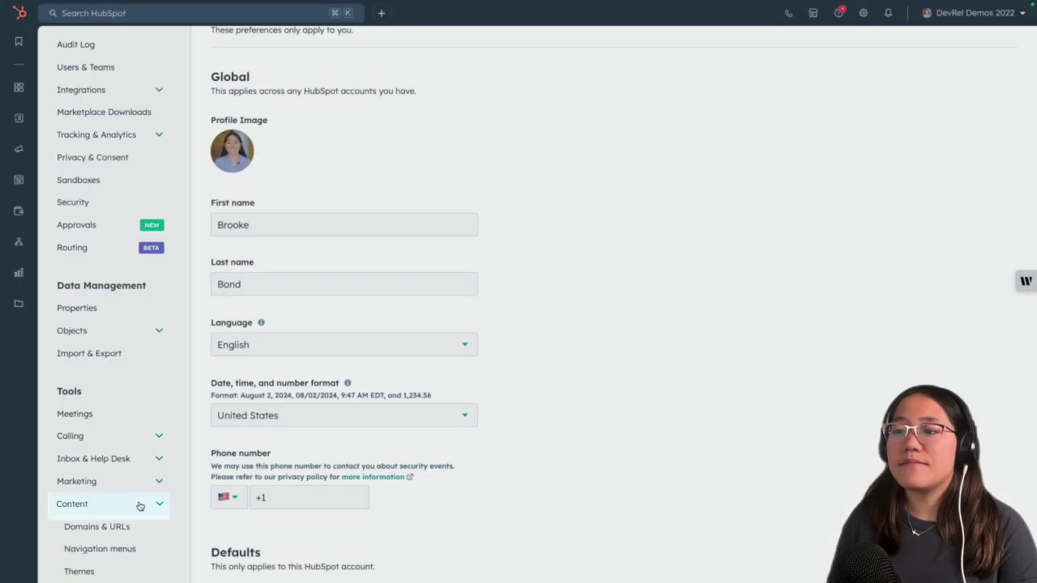
{"action": "scroll", "coordinate": [139, 505], "scroll_direction": "down", "scroll_amount": 4}
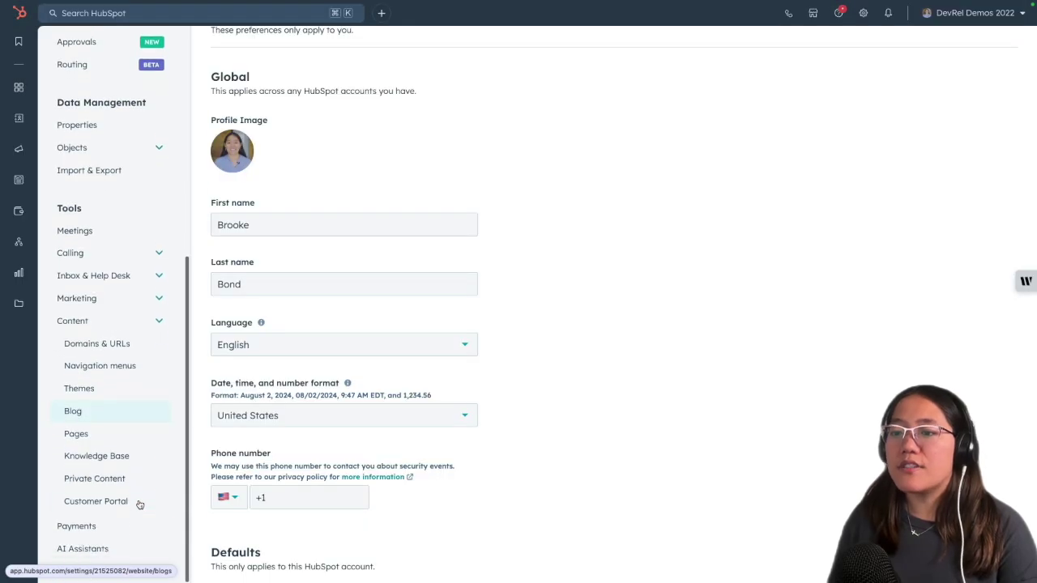
{"action": "left_click", "coordinate": [139, 482]}
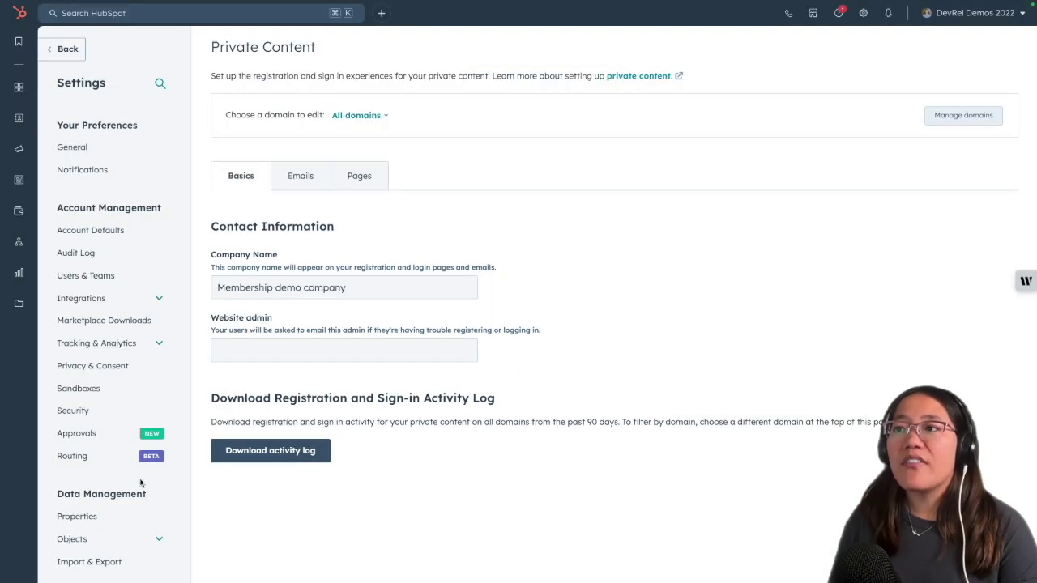
On the Private Content Pages tab, pick members.builtonhubspot.com as the domain to edit.
{"action": "left_click", "coordinate": [312, 183]}
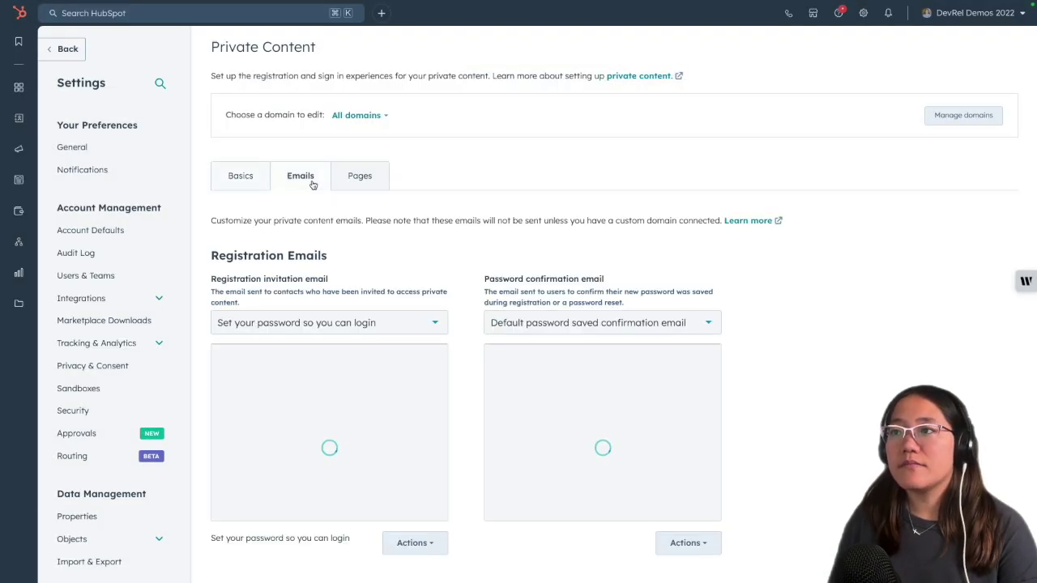
{"action": "left_click", "coordinate": [349, 183]}
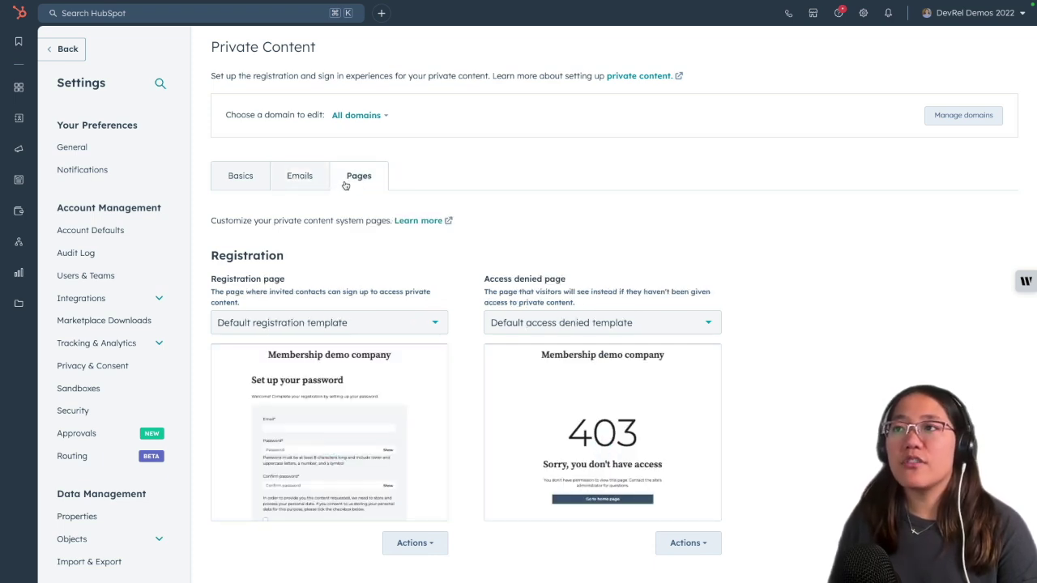
{"action": "left_click", "coordinate": [357, 119]}
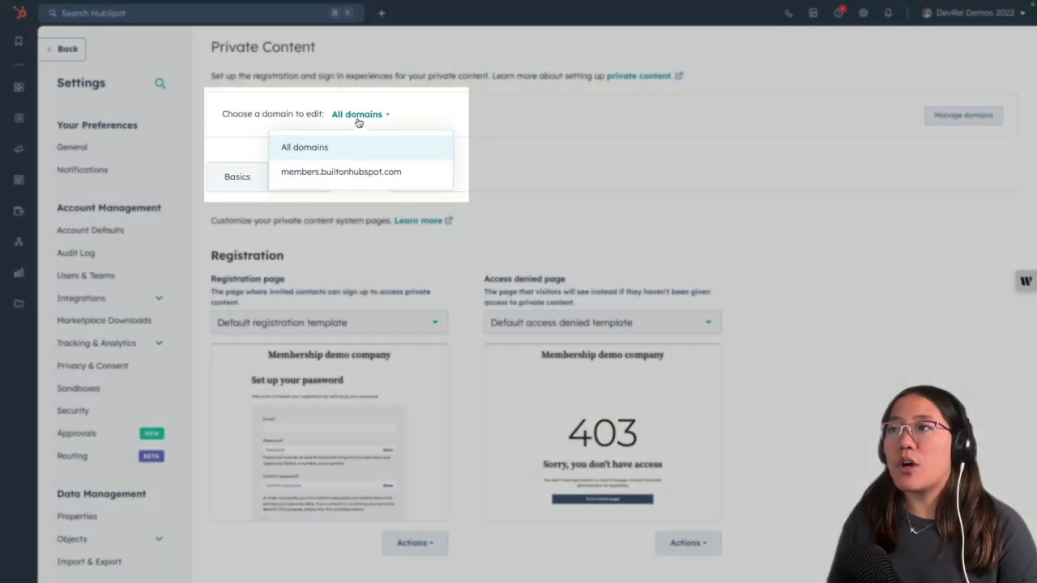
{"action": "left_click", "coordinate": [411, 174]}
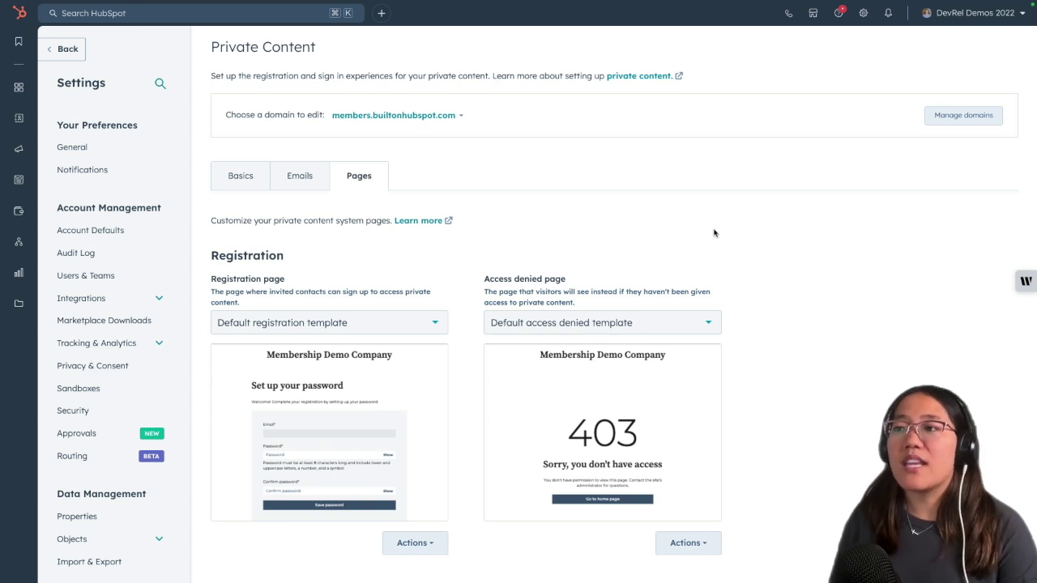
{"action": "scroll", "coordinate": [714, 233], "scroll_direction": "down", "scroll_amount": 2}
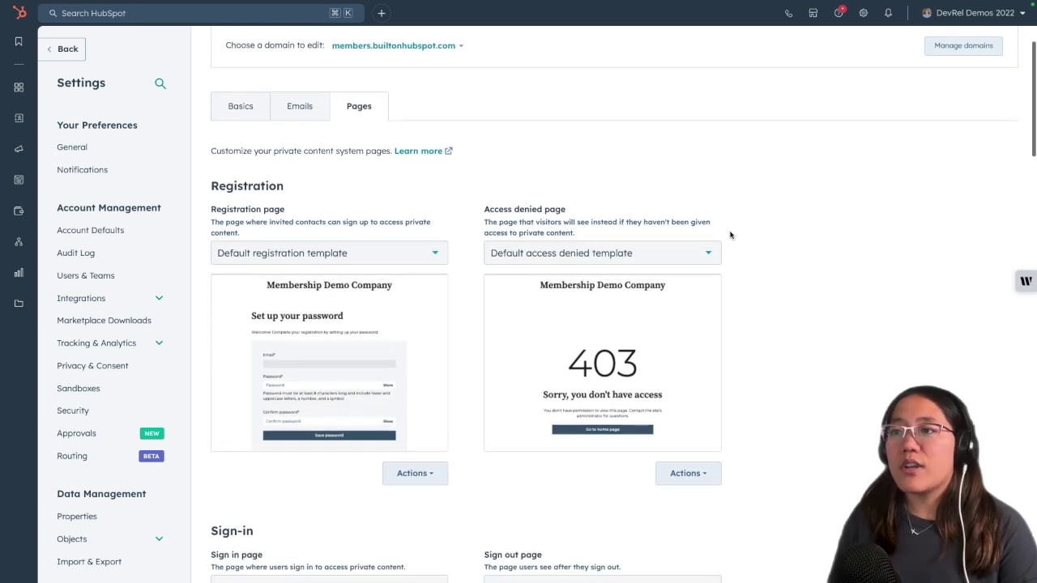
Review the domain's system page templates and open Actions for the password-less confirmation page.
{"action": "scroll", "coordinate": [729, 235], "scroll_direction": "down", "scroll_amount": 4}
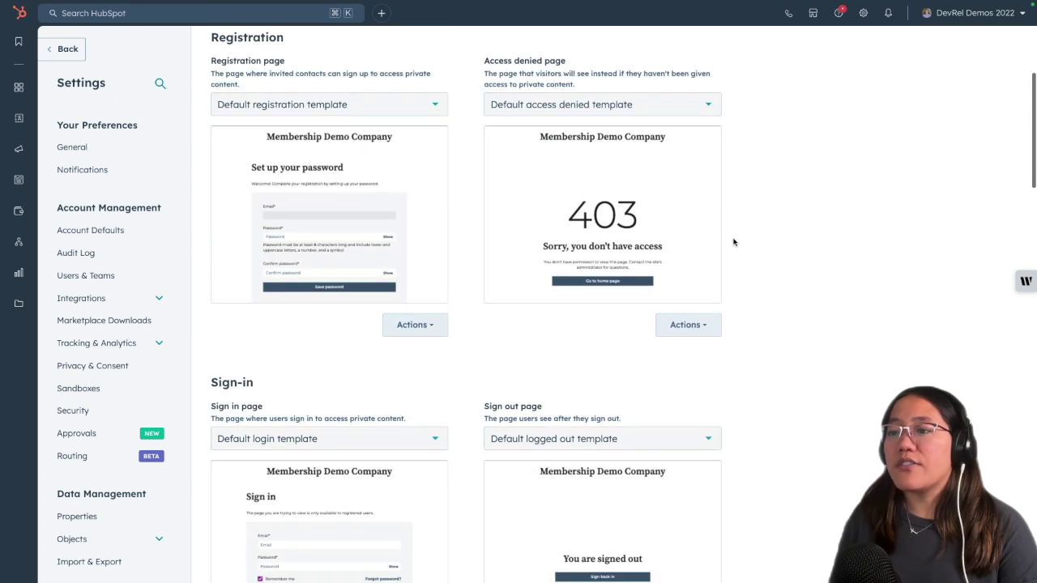
{"action": "scroll", "coordinate": [733, 242], "scroll_direction": "down", "scroll_amount": 14}
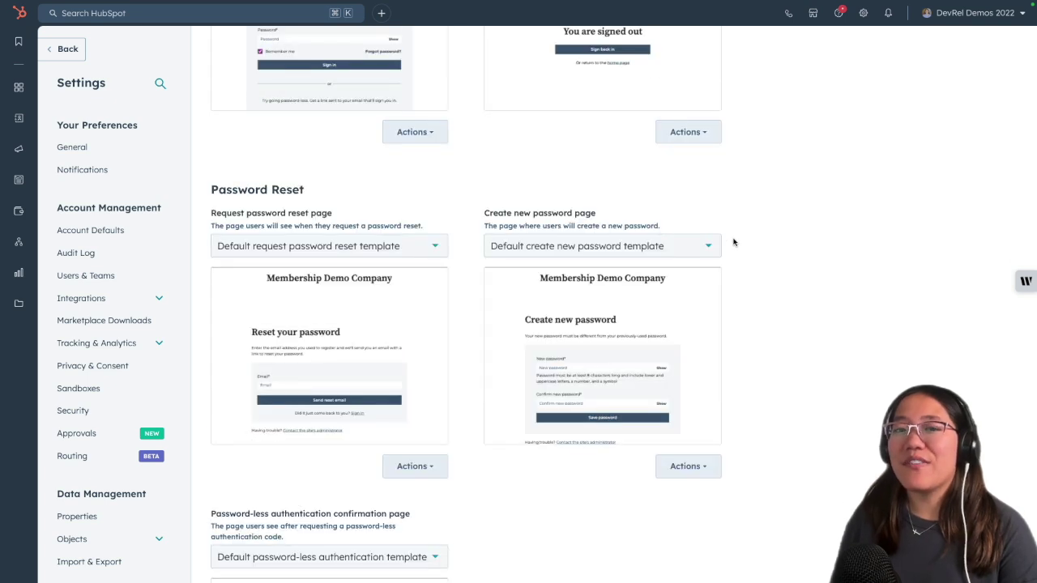
{"action": "scroll", "coordinate": [733, 242], "scroll_direction": "down", "scroll_amount": 6}
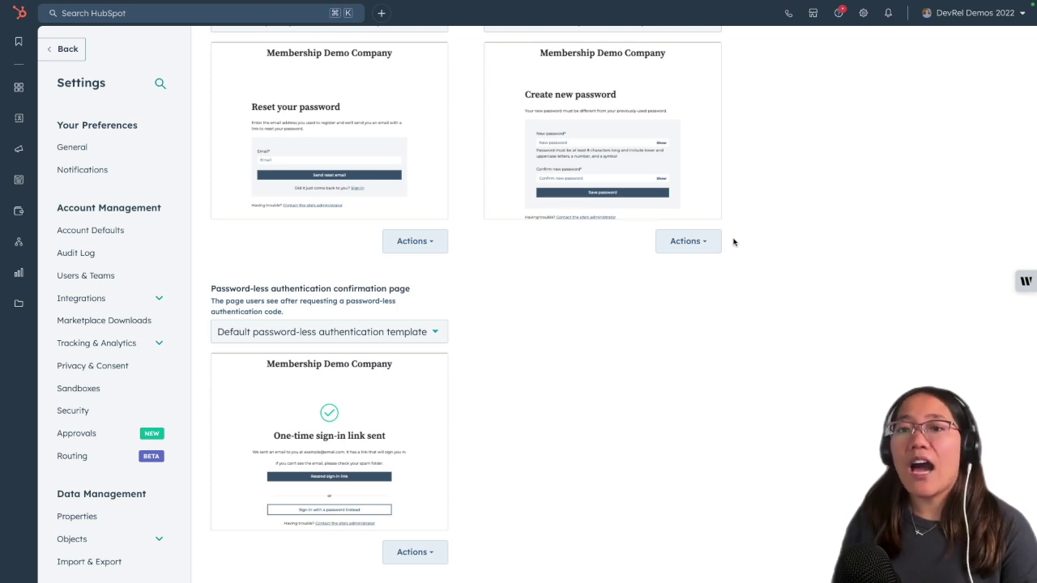
{"action": "scroll", "coordinate": [733, 241], "scroll_direction": "down", "scroll_amount": 5}
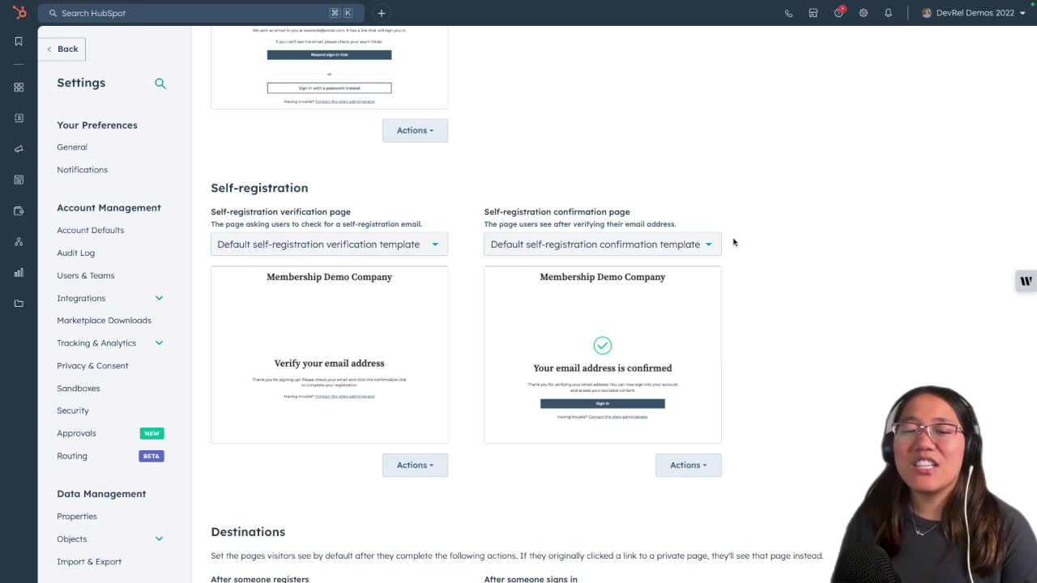
{"action": "scroll", "coordinate": [733, 242], "scroll_direction": "up", "scroll_amount": 4}
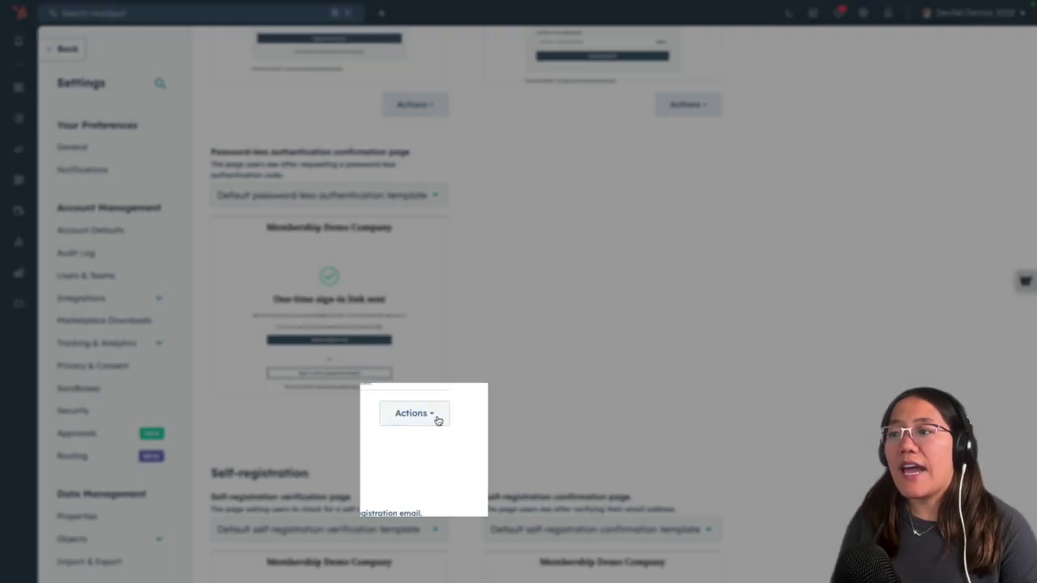
{"action": "left_click", "coordinate": [436, 417]}
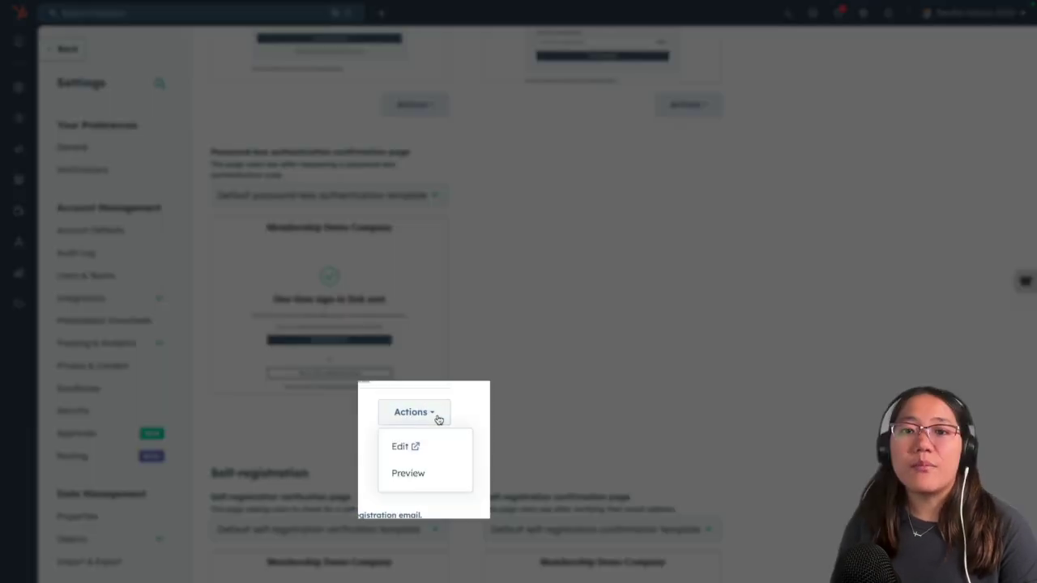
Clone the read-only confirmation template as membership-passwordless-auth-confirmation copy.html in Design Manager.
{"action": "left_click", "coordinate": [434, 446]}
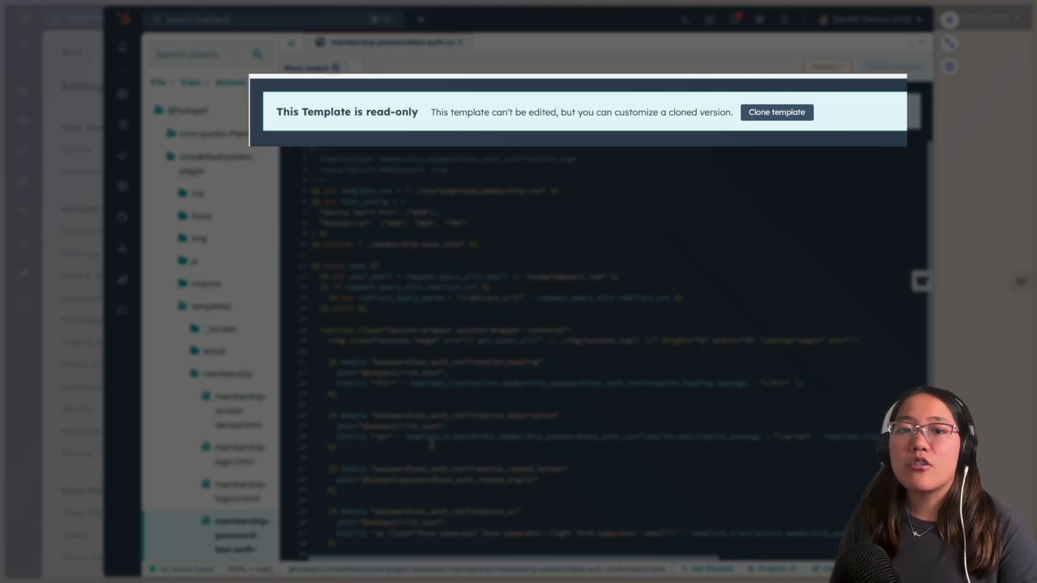
{"action": "left_click", "coordinate": [766, 114]}
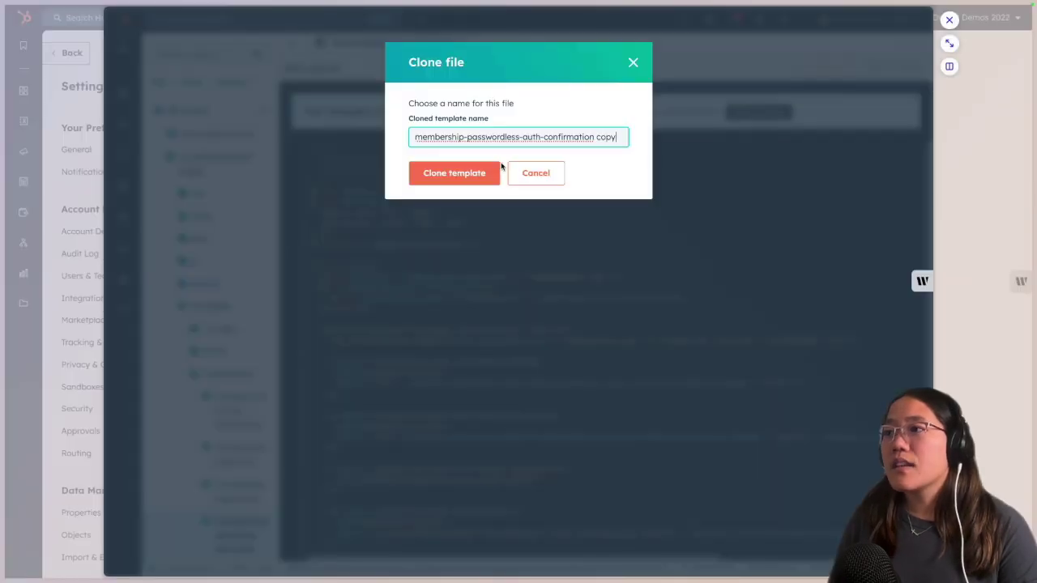
{"action": "left_click", "coordinate": [491, 172]}
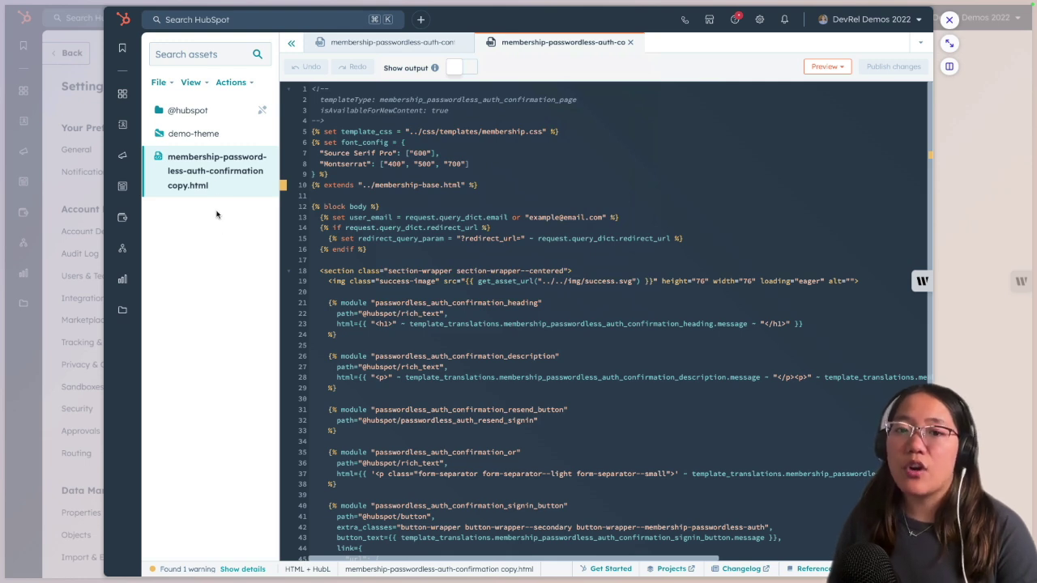
Move membership-passwordless-auth-confirmation copy.html into the demo-theme/templates/system folder.
{"action": "right_click", "coordinate": [216, 174]}
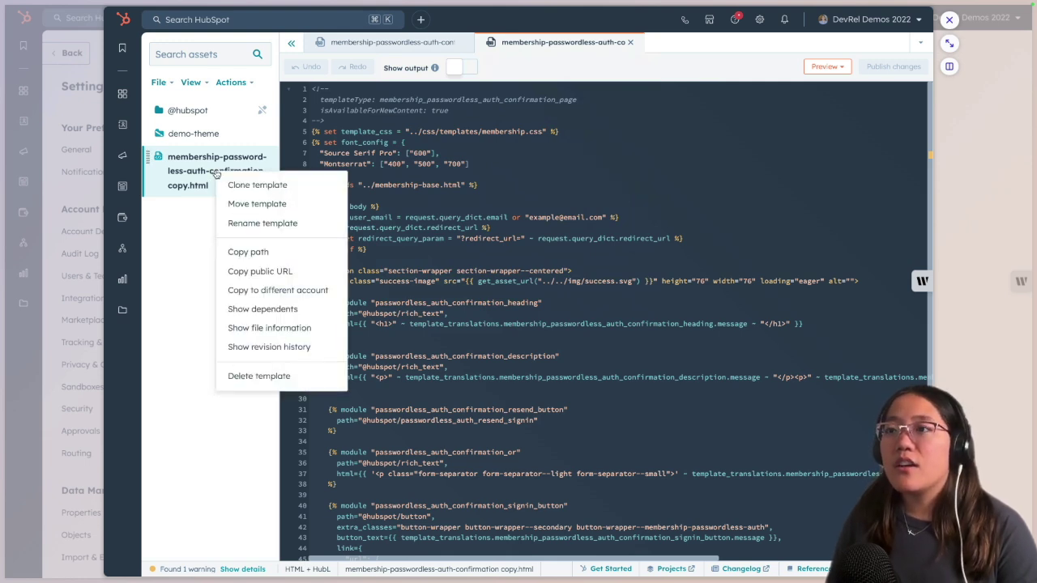
{"action": "left_click", "coordinate": [235, 203]}
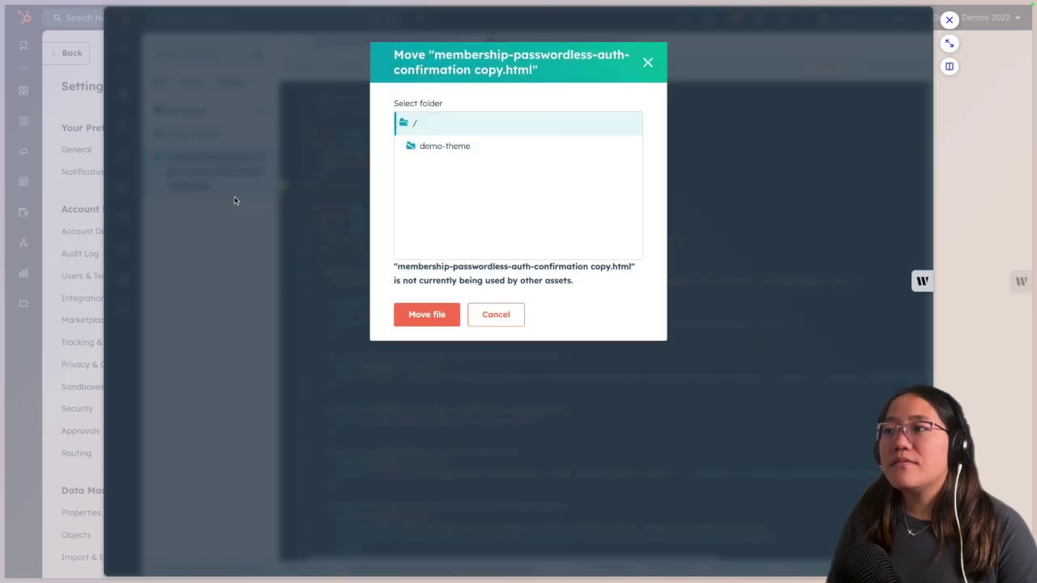
{"action": "left_click", "coordinate": [459, 147]}
{"action": "scroll", "coordinate": [476, 184], "scroll_direction": "down", "scroll_amount": 2}
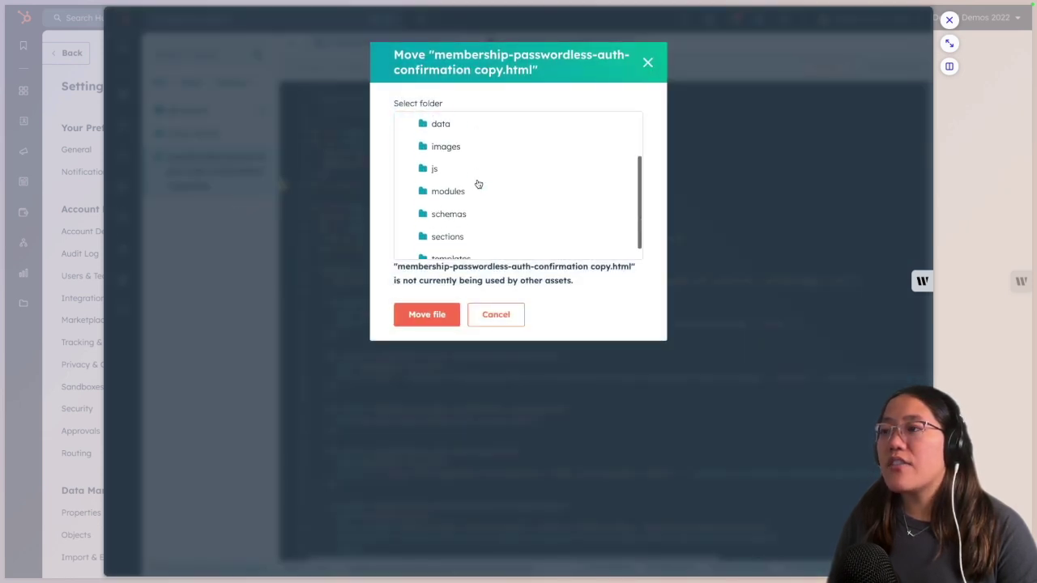
{"action": "scroll", "coordinate": [478, 206], "scroll_direction": "down", "scroll_amount": 1}
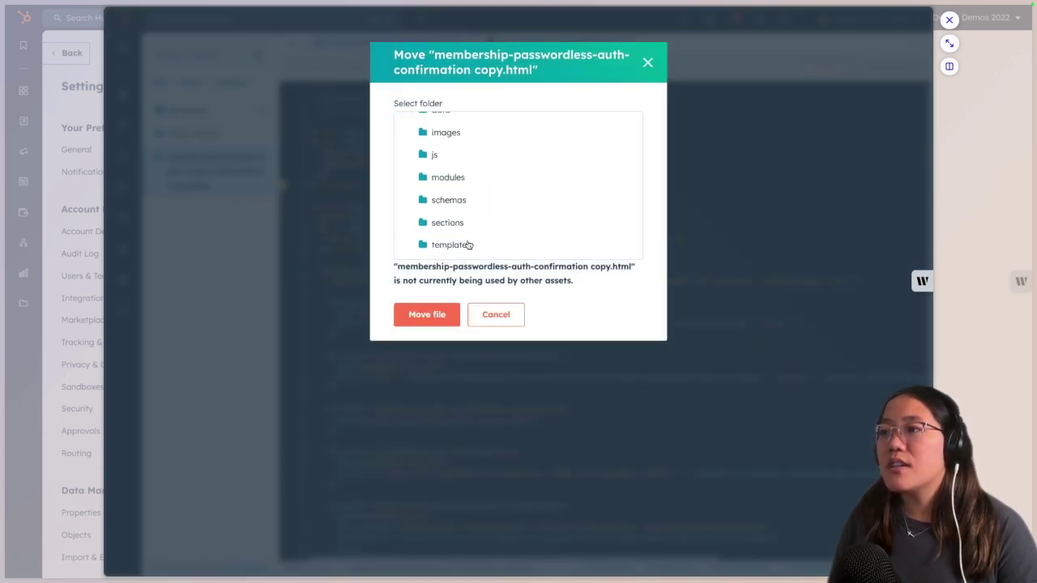
{"action": "left_click", "coordinate": [470, 243]}
{"action": "scroll", "coordinate": [474, 207], "scroll_direction": "down", "scroll_amount": 1}
{"action": "left_click", "coordinate": [476, 243]}
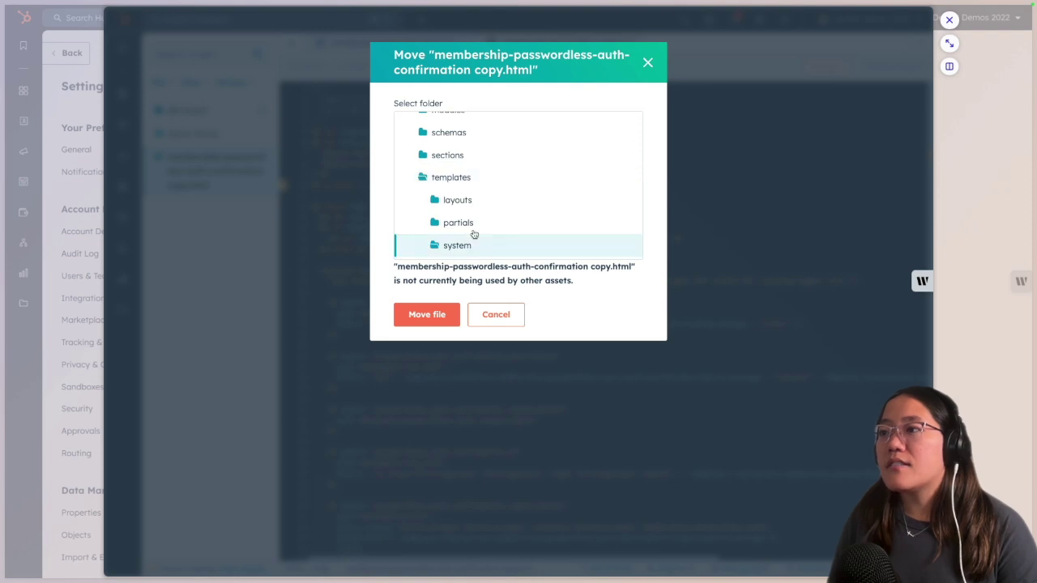
{"action": "left_click", "coordinate": [426, 315]}
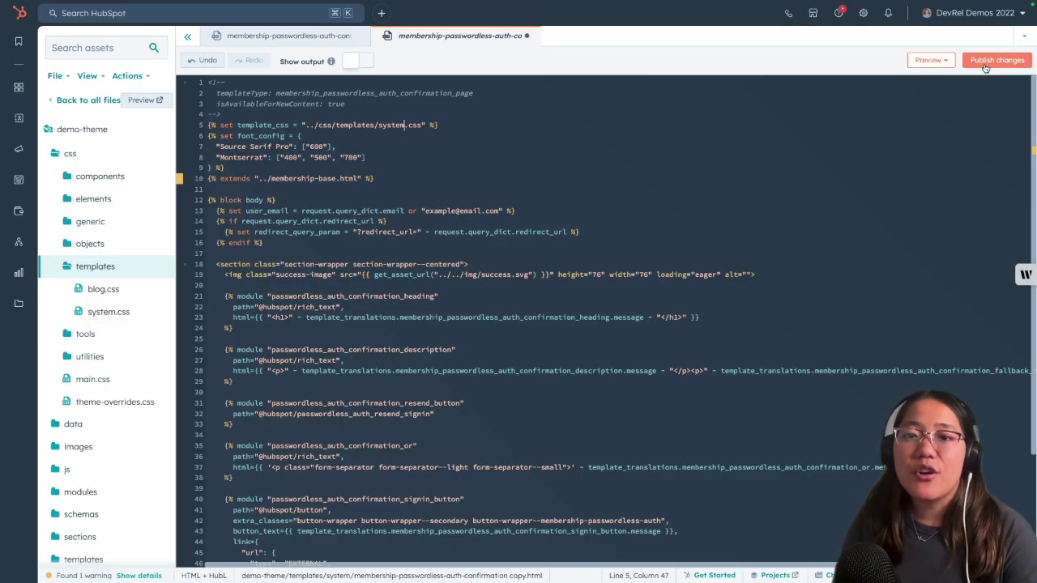
Publish the copy and select Membership-passwordless-auth-confirmation Copy as the confirmation page, then save.
{"action": "left_click", "coordinate": [985, 65]}
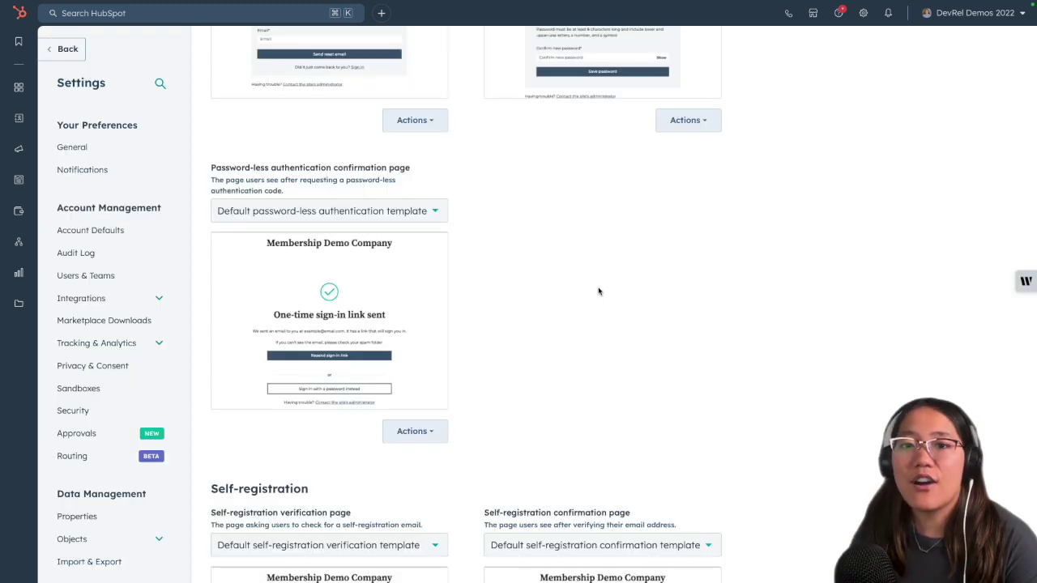
{"action": "left_click", "coordinate": [428, 211]}
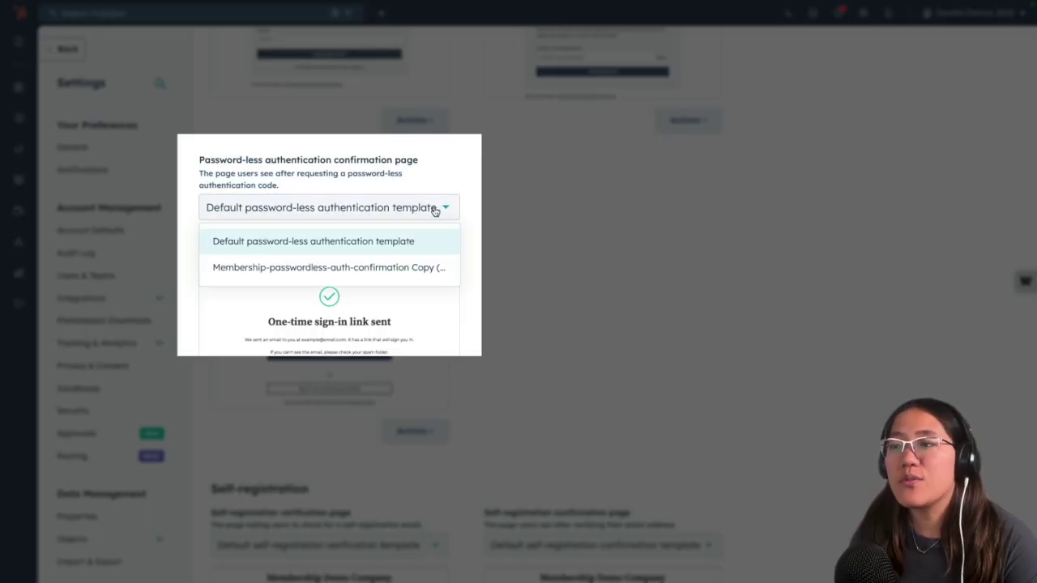
{"action": "left_click", "coordinate": [415, 270]}
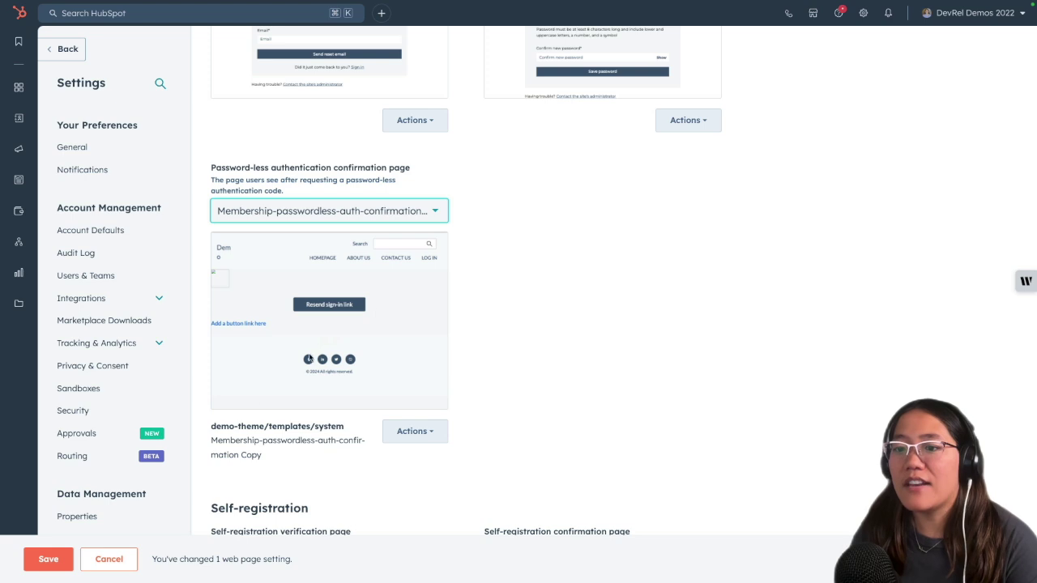
{"action": "left_click", "coordinate": [47, 558]}
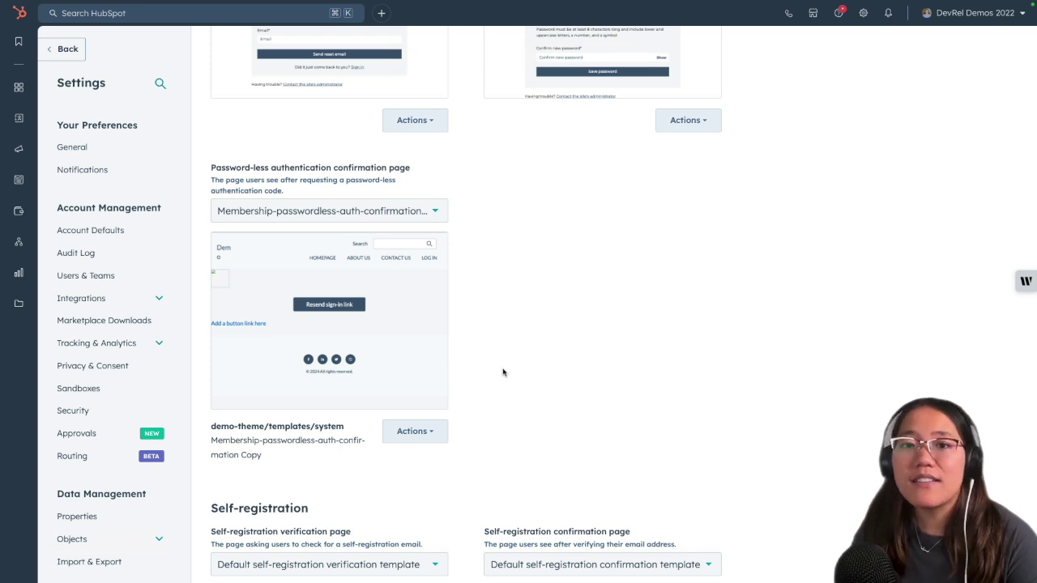
{"action": "scroll", "coordinate": [503, 372], "scroll_direction": "up", "scroll_amount": 5}
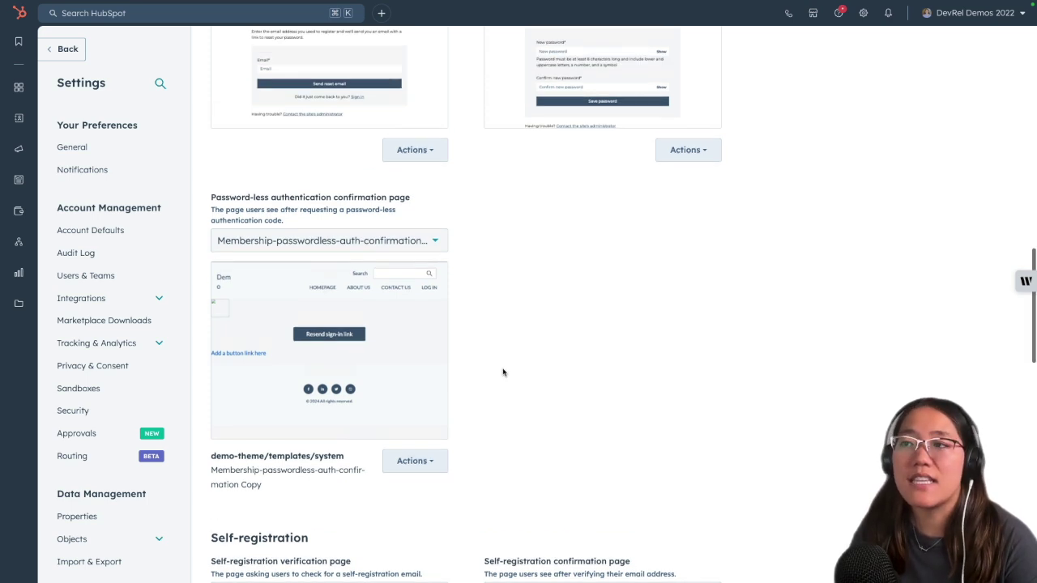
Switch to the Emails tab and scroll through the registration, password-less and follow-up email settings.
{"action": "left_click", "coordinate": [298, 175]}
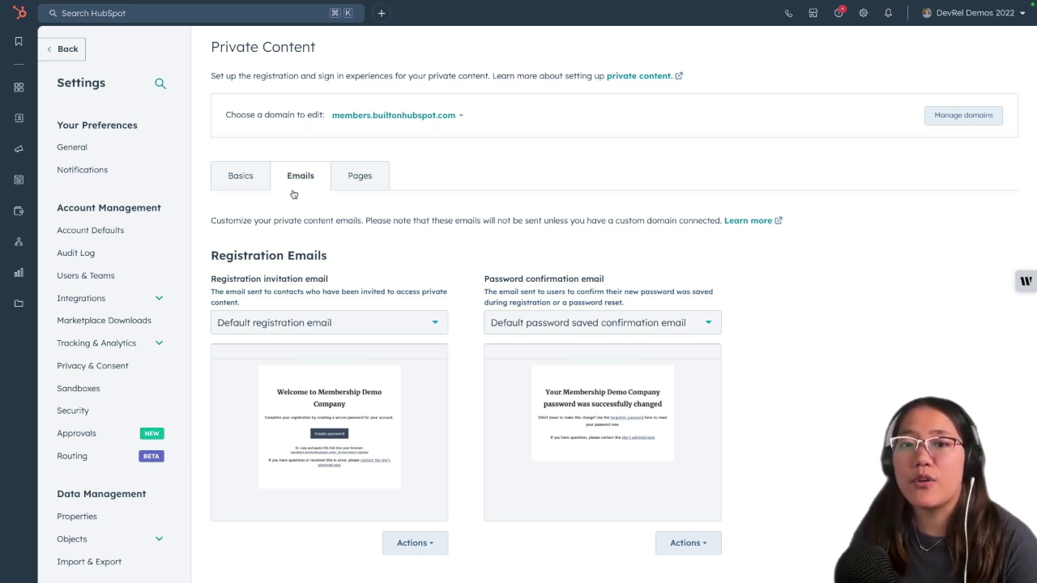
{"action": "scroll", "coordinate": [294, 195], "scroll_direction": "down", "scroll_amount": 1}
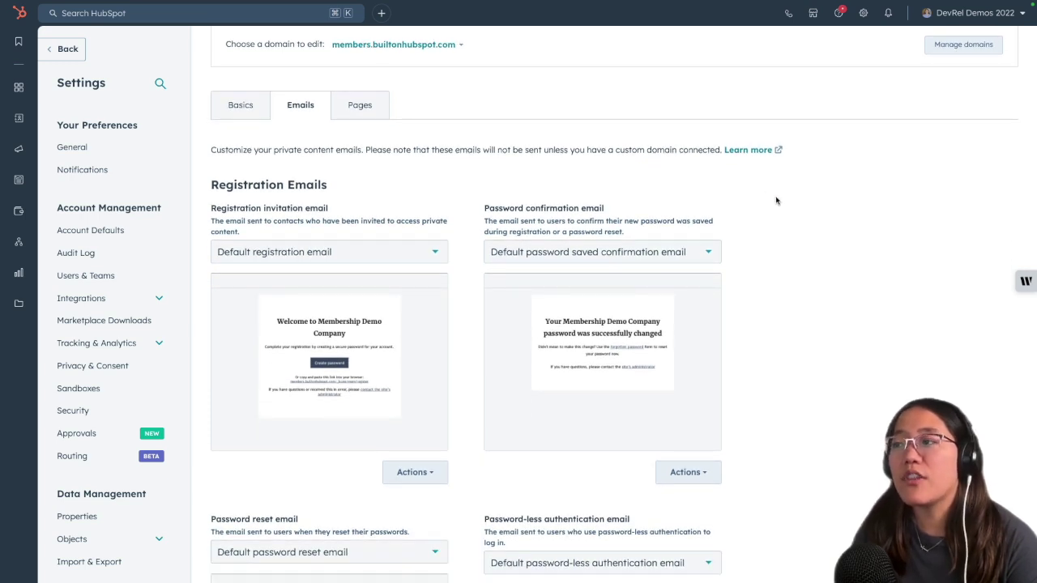
{"action": "scroll", "coordinate": [776, 200], "scroll_direction": "down", "scroll_amount": 1}
{"action": "scroll", "coordinate": [776, 200], "scroll_direction": "down", "scroll_amount": 1}
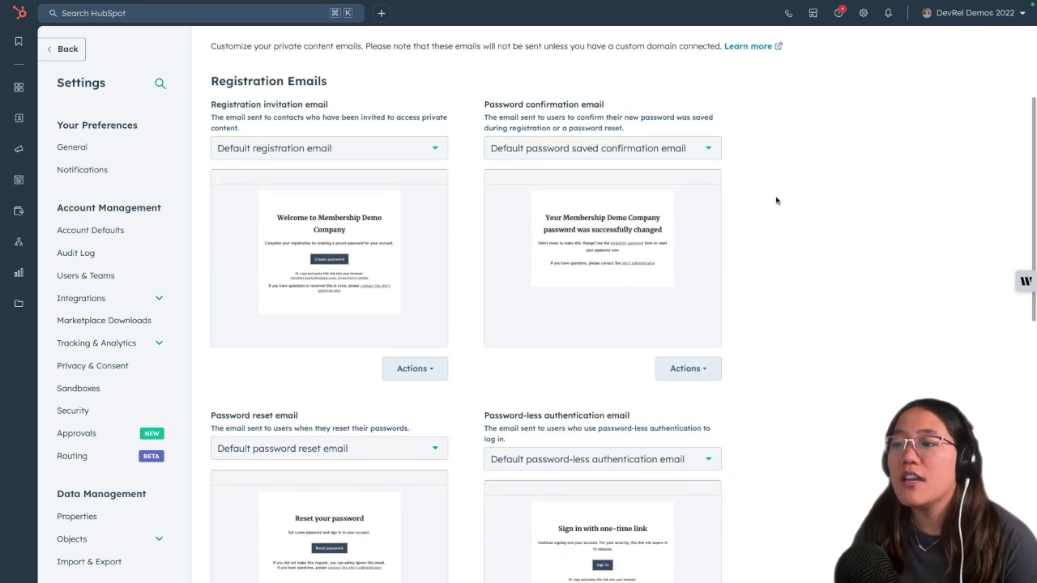
{"action": "scroll", "coordinate": [776, 200], "scroll_direction": "down", "scroll_amount": 1}
{"action": "scroll", "coordinate": [776, 200], "scroll_direction": "down", "scroll_amount": 1}
{"action": "scroll", "coordinate": [776, 200], "scroll_direction": "down", "scroll_amount": 1}
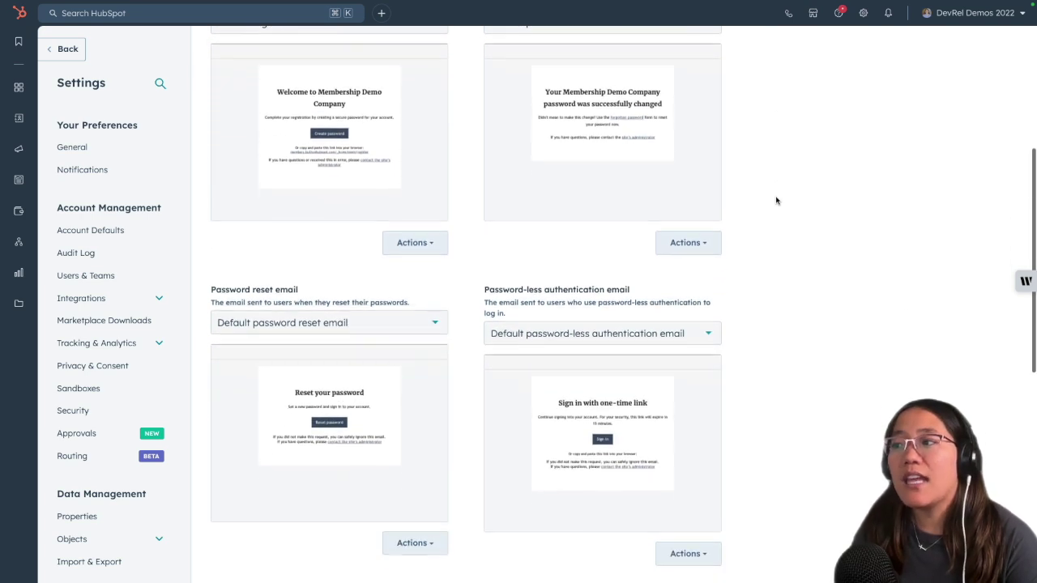
{"action": "scroll", "coordinate": [776, 200], "scroll_direction": "down", "scroll_amount": 1}
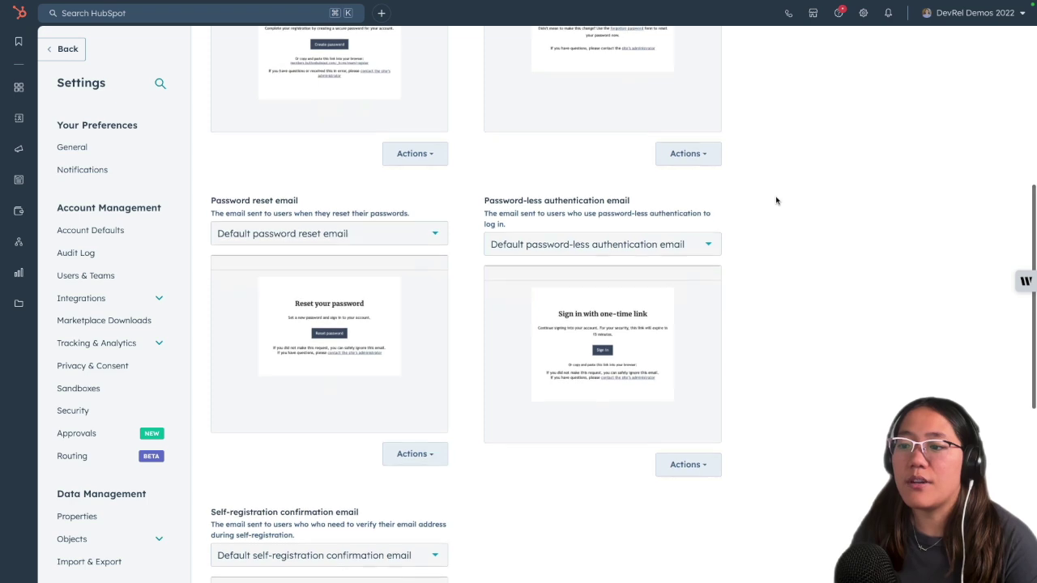
{"action": "scroll", "coordinate": [776, 200], "scroll_direction": "down", "scroll_amount": 1}
{"action": "scroll", "coordinate": [776, 200], "scroll_direction": "down", "scroll_amount": 1}
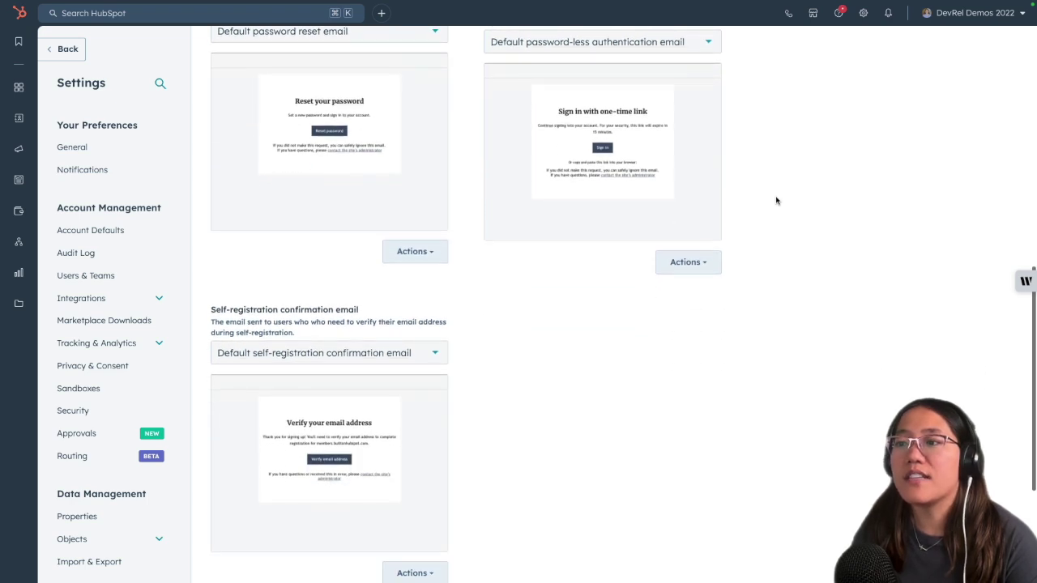
{"action": "scroll", "coordinate": [776, 200], "scroll_direction": "down", "scroll_amount": 1}
{"action": "scroll", "coordinate": [776, 200], "scroll_direction": "down", "scroll_amount": 1}
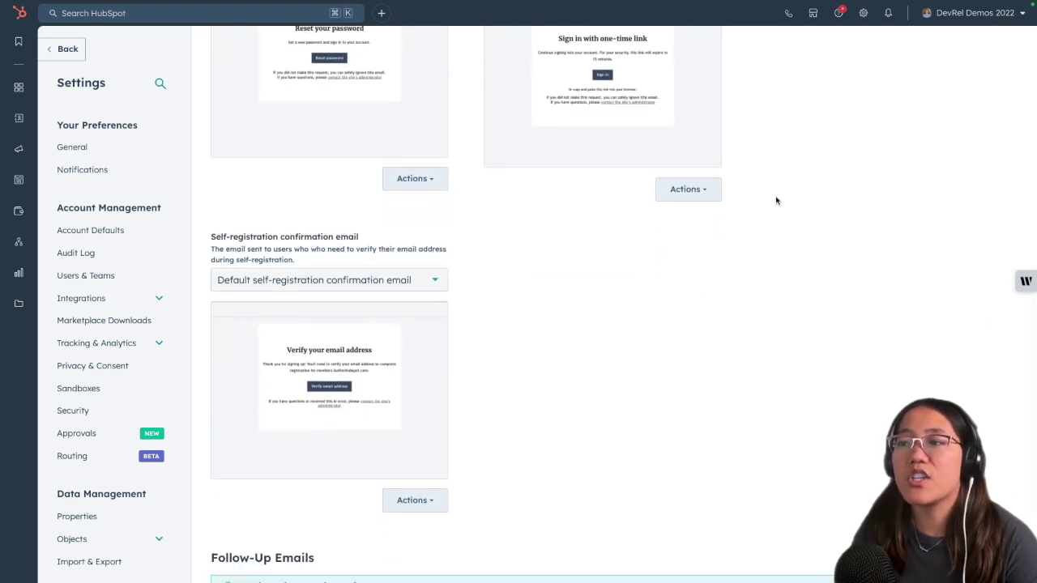
{"action": "scroll", "coordinate": [776, 200], "scroll_direction": "down", "scroll_amount": 2}
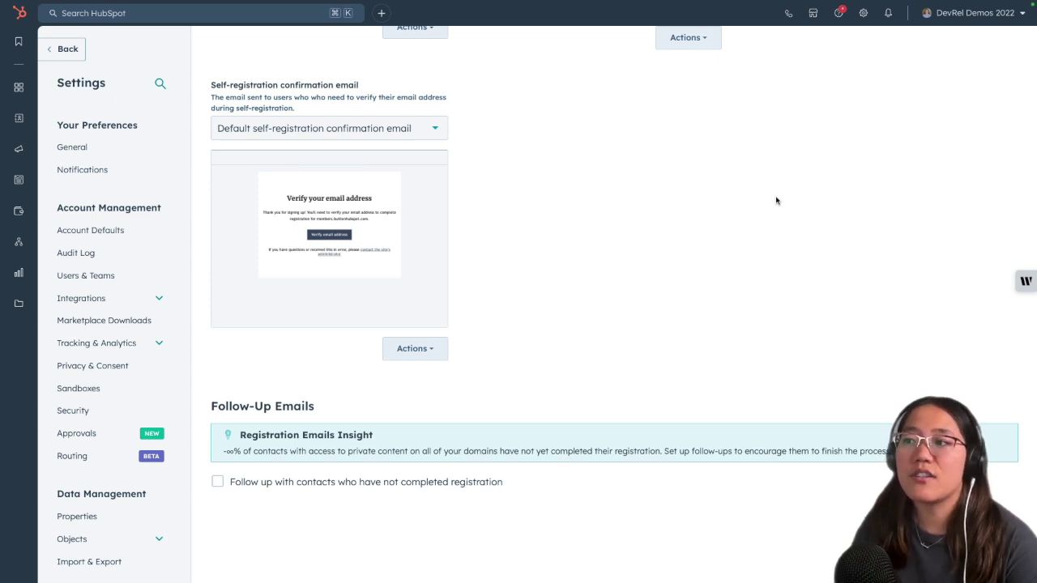
{"action": "scroll", "coordinate": [776, 200], "scroll_direction": "up", "scroll_amount": 5}
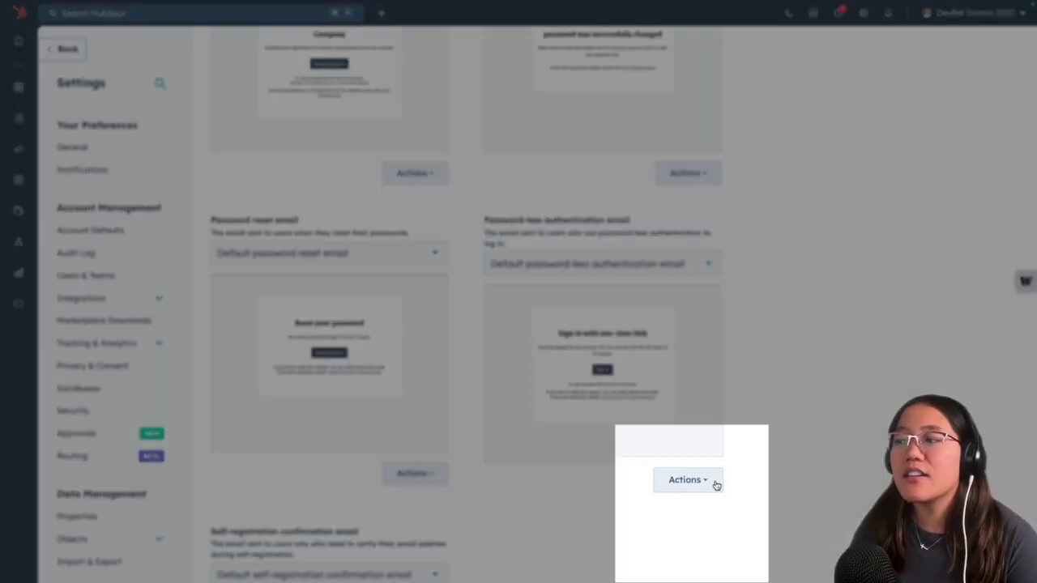
Start a new password-less authentication email and browse the Custom and drag-and-drop template galleries.
{"action": "left_click", "coordinate": [707, 485]}
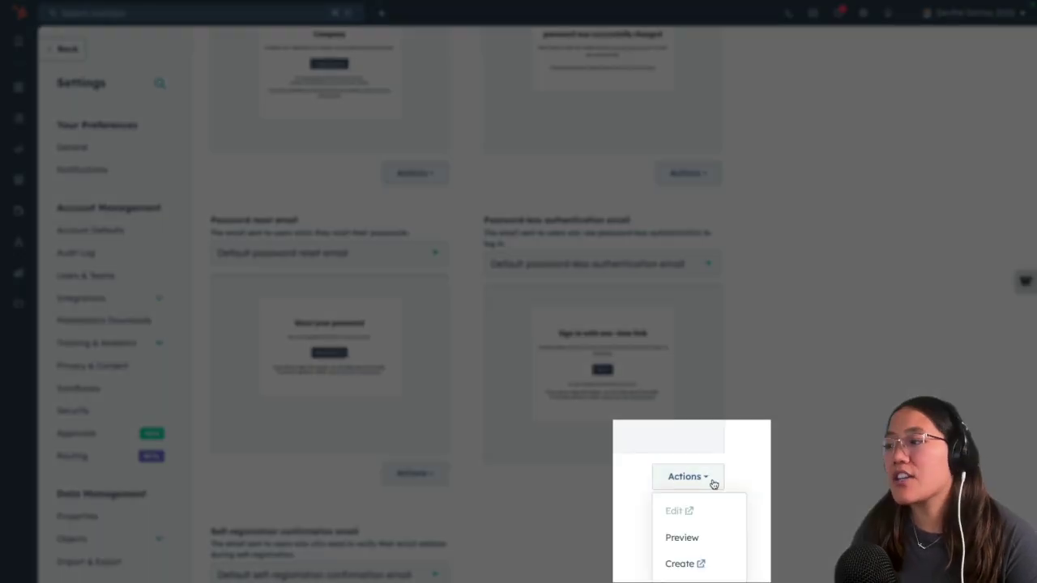
{"action": "left_click", "coordinate": [712, 562]}
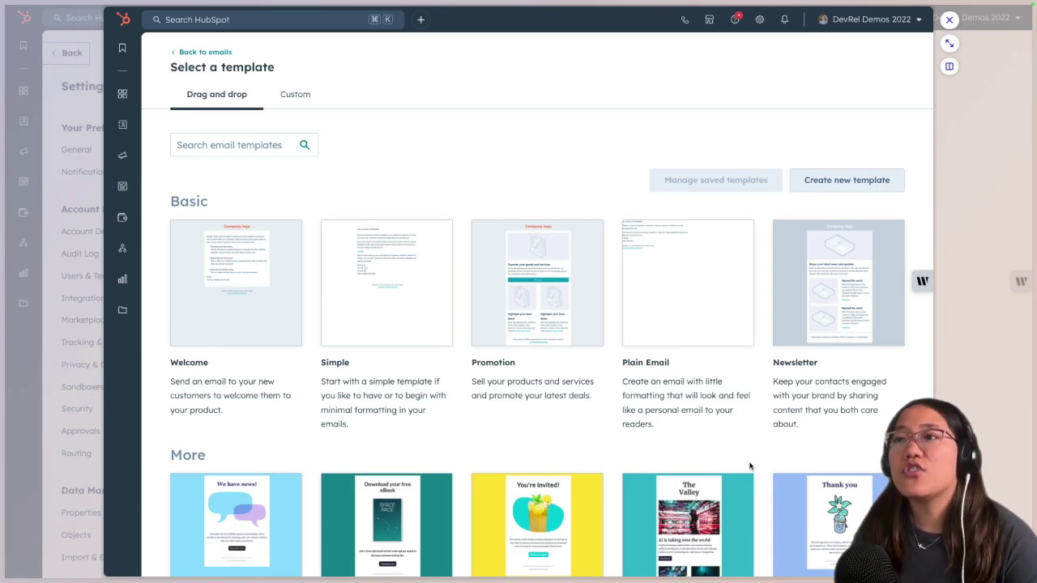
{"action": "left_click", "coordinate": [293, 96]}
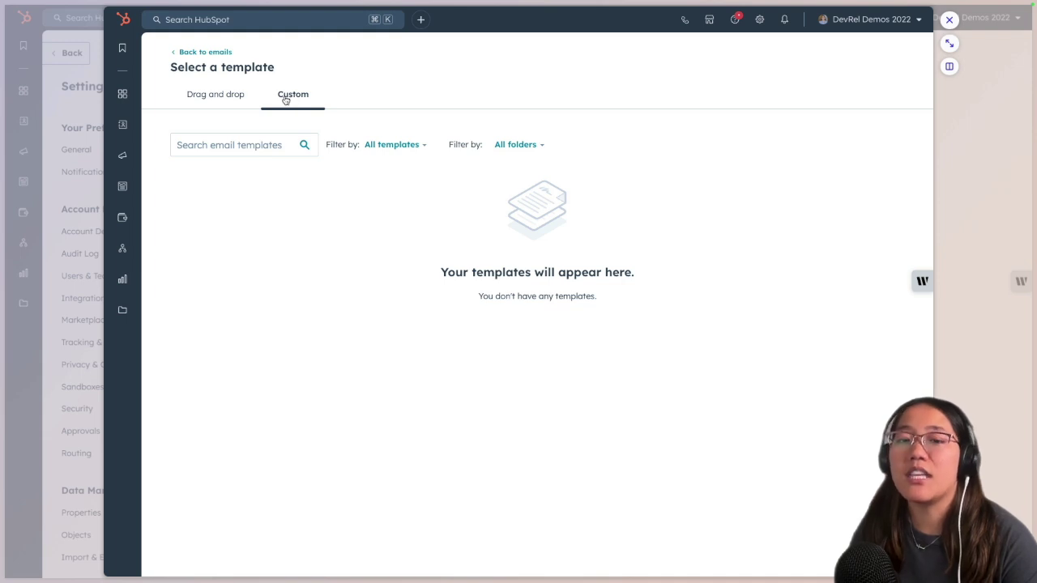
{"action": "left_click", "coordinate": [219, 99]}
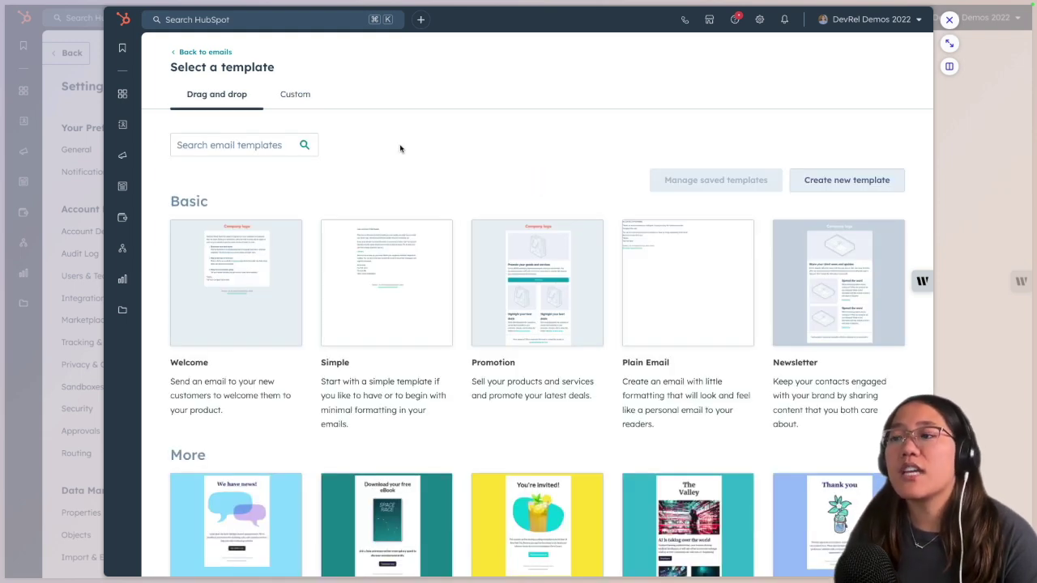
{"action": "scroll", "coordinate": [400, 149], "scroll_direction": "down", "scroll_amount": 1}
{"action": "scroll", "coordinate": [399, 148], "scroll_direction": "down", "scroll_amount": 2}
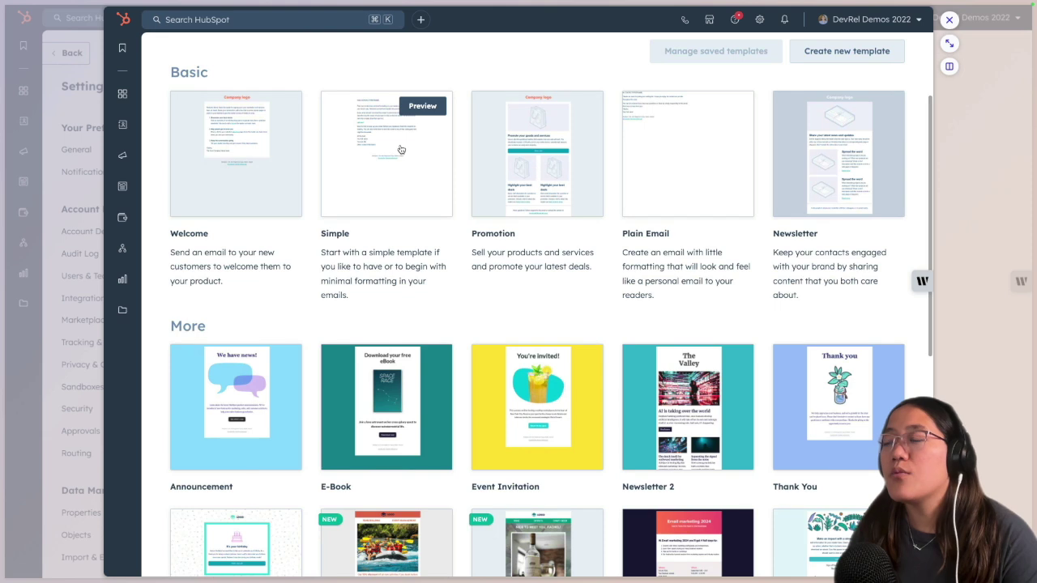
{"action": "scroll", "coordinate": [400, 149], "scroll_direction": "down", "scroll_amount": 1}
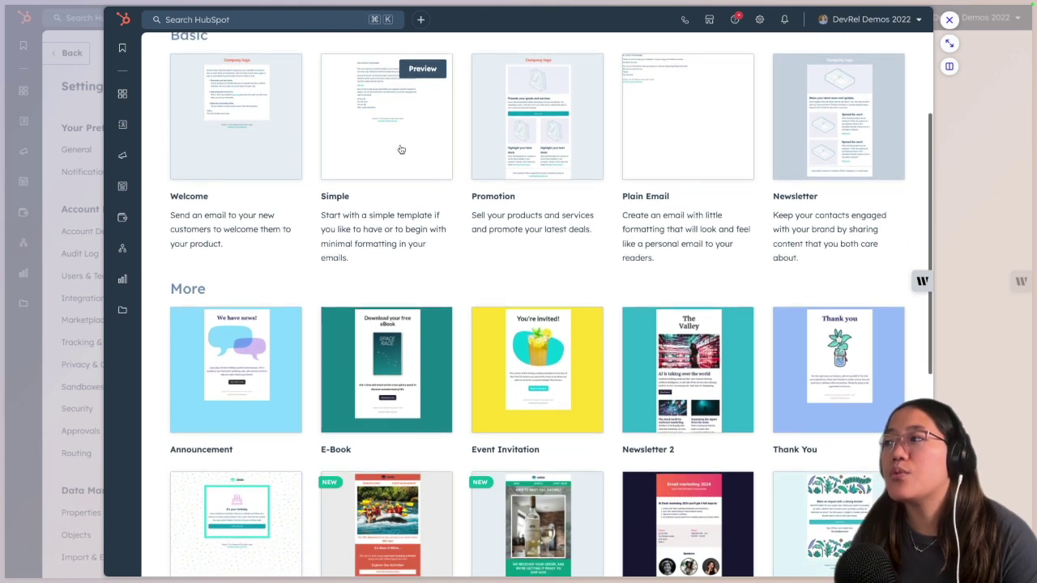
{"action": "scroll", "coordinate": [398, 146], "scroll_direction": "down", "scroll_amount": 1}
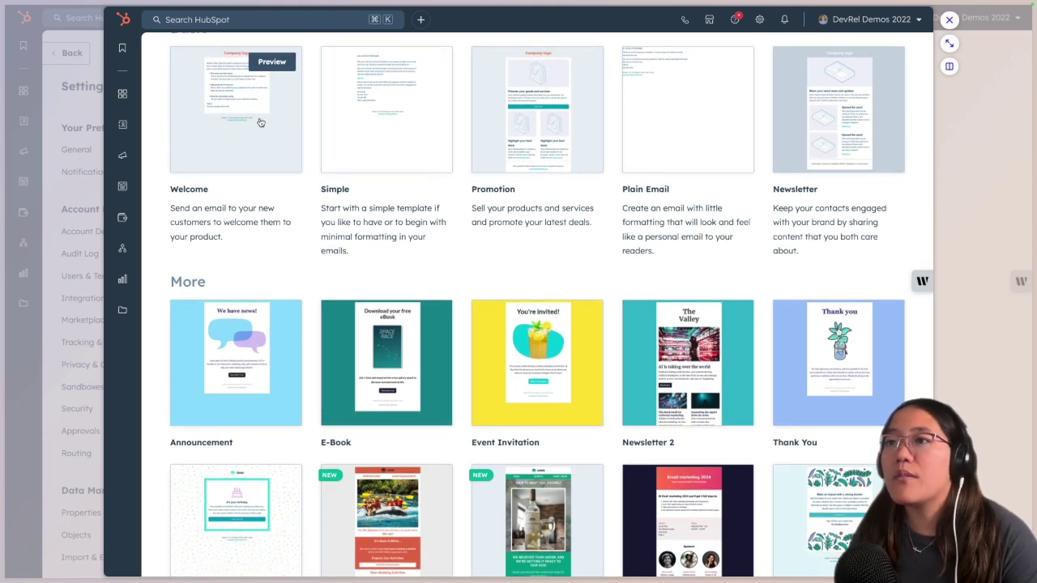
{"action": "scroll", "coordinate": [262, 126], "scroll_direction": "up", "scroll_amount": 1}
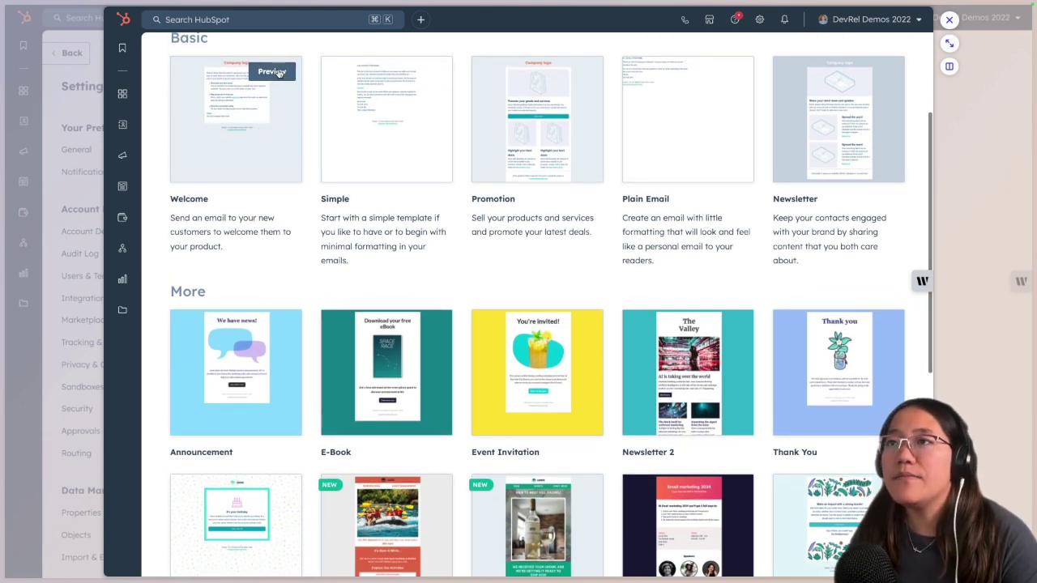
Create the email from the Welcome template and drop an Image block above the heading.
{"action": "left_click", "coordinate": [241, 121]}
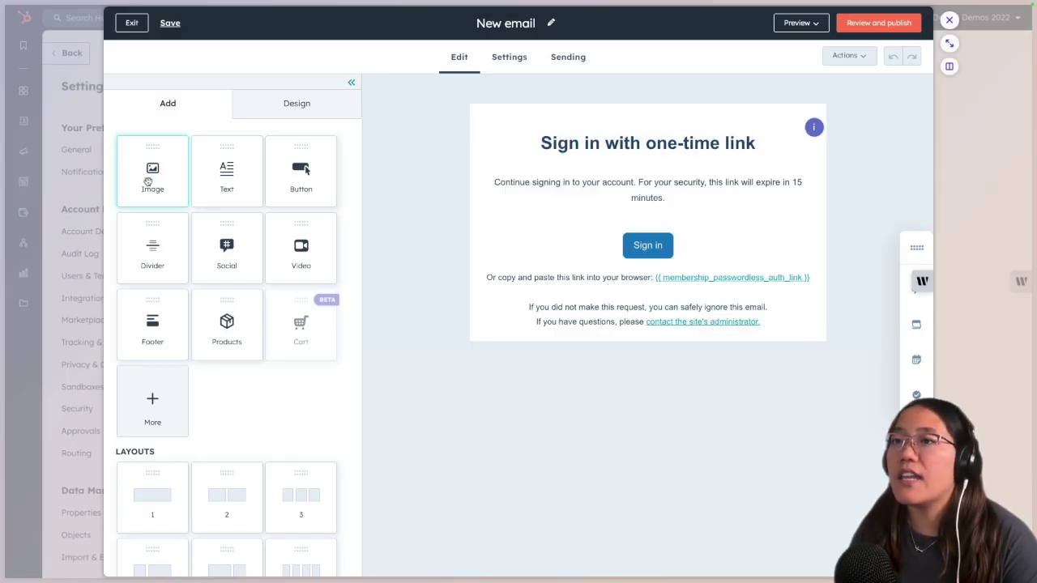
{"action": "left_click_drag", "start_coordinate": [148, 182], "coordinate": [615, 149]}
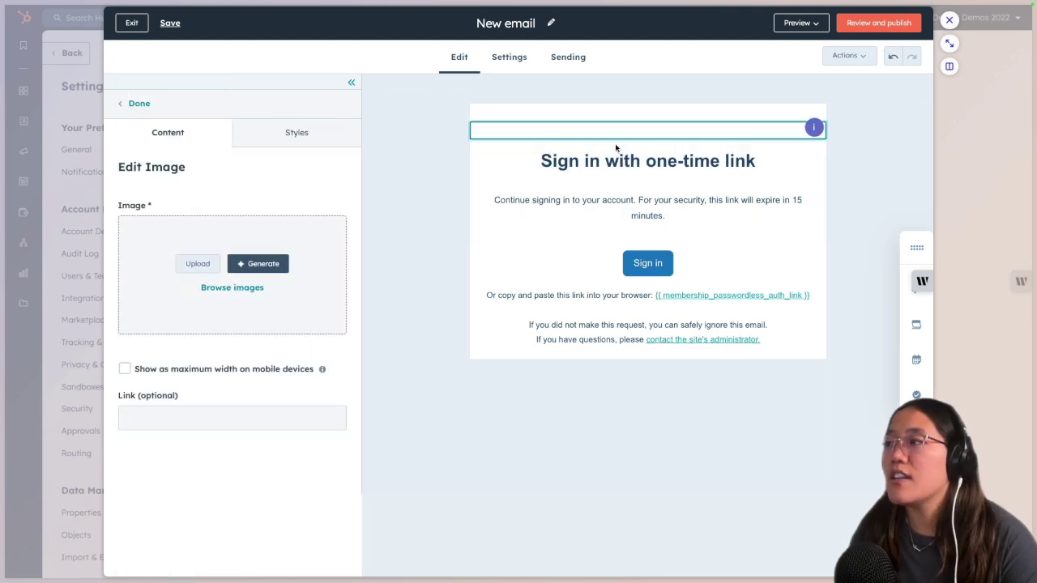
{"action": "left_click", "coordinate": [269, 264]}
Generate landscape, Abstract-style AI images of 'plant shop' and save the chosen one to Files.
{"action": "type", "text": "plant shop"}
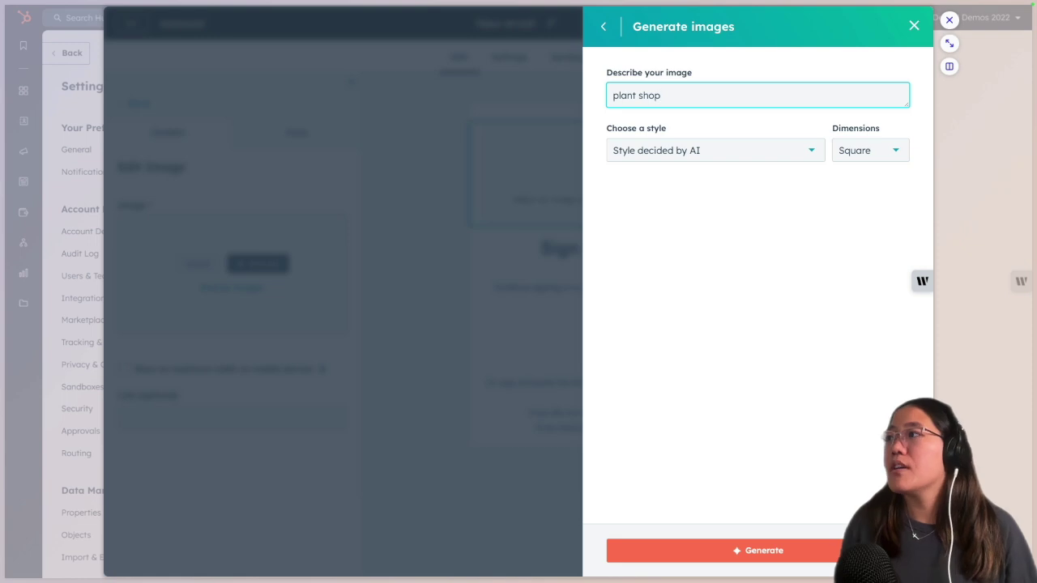
{"action": "left_click", "coordinate": [872, 153]}
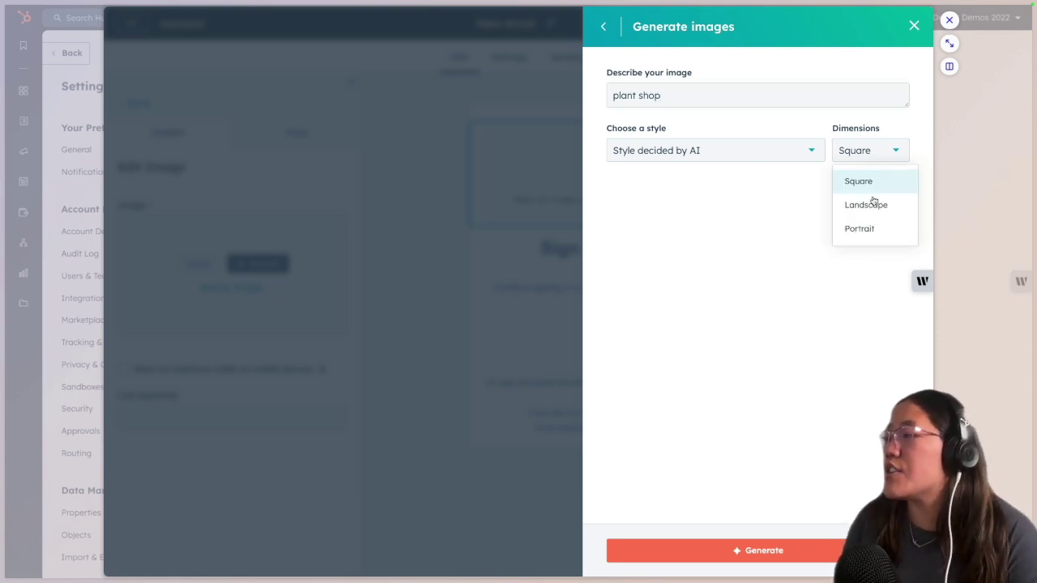
{"action": "left_click", "coordinate": [873, 202]}
{"action": "left_click", "coordinate": [808, 159]}
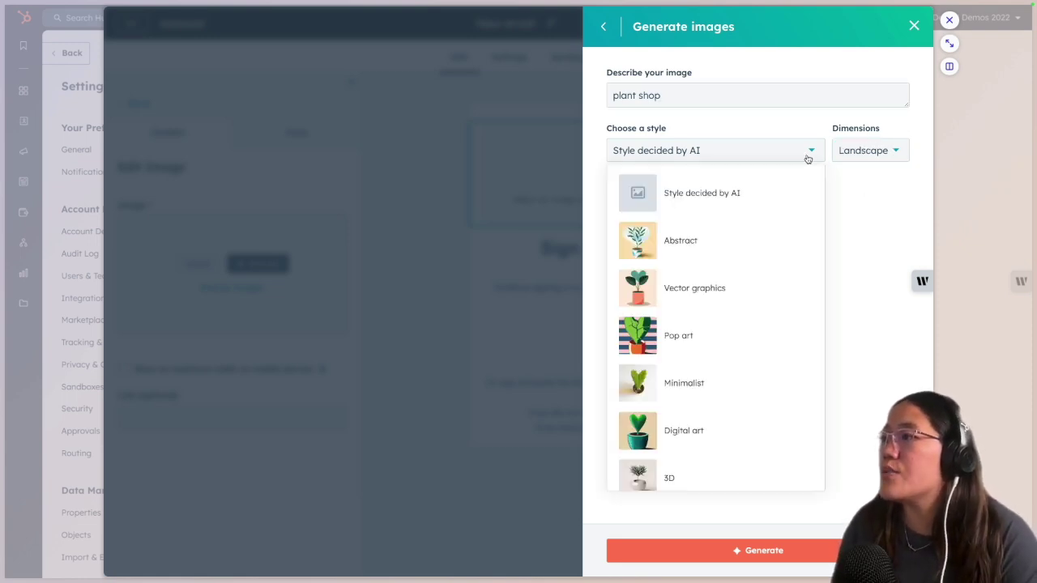
{"action": "left_click", "coordinate": [772, 238]}
{"action": "left_click", "coordinate": [705, 552]}
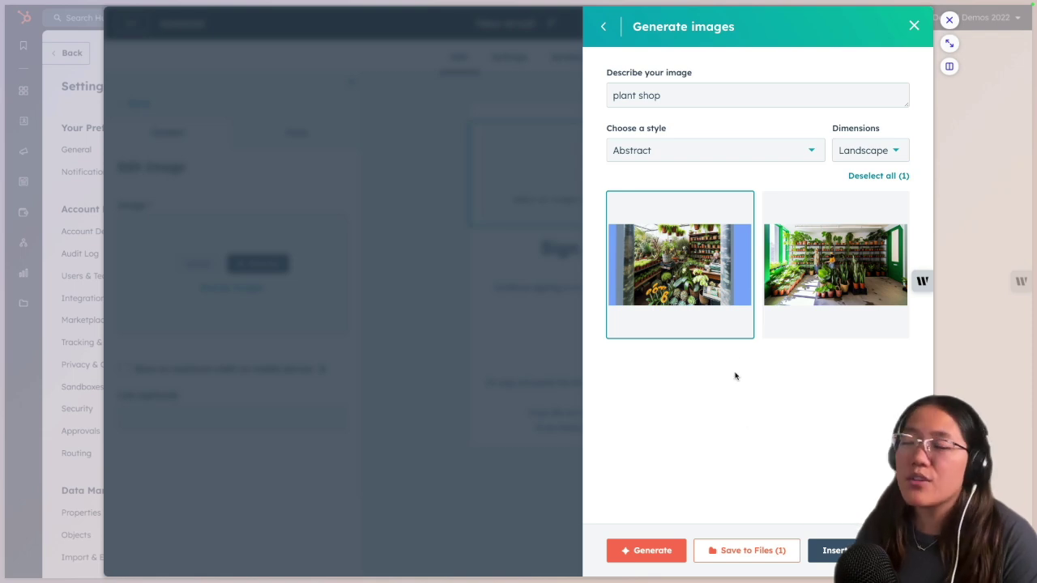
{"action": "left_click", "coordinate": [746, 549]}
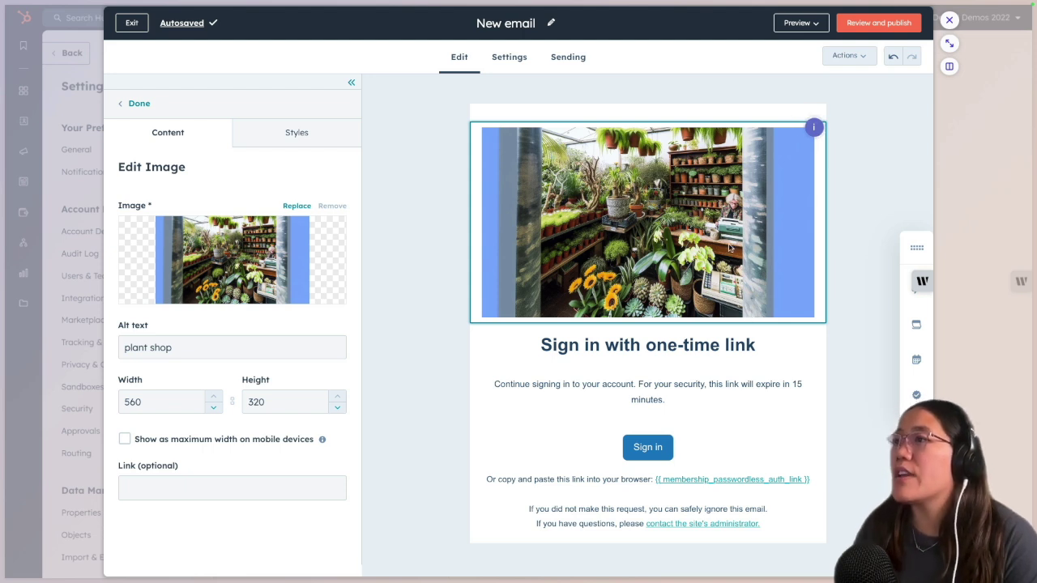
Fill the subject line and preview text with the first AI-suggested ideas.
{"action": "left_click", "coordinate": [516, 63]}
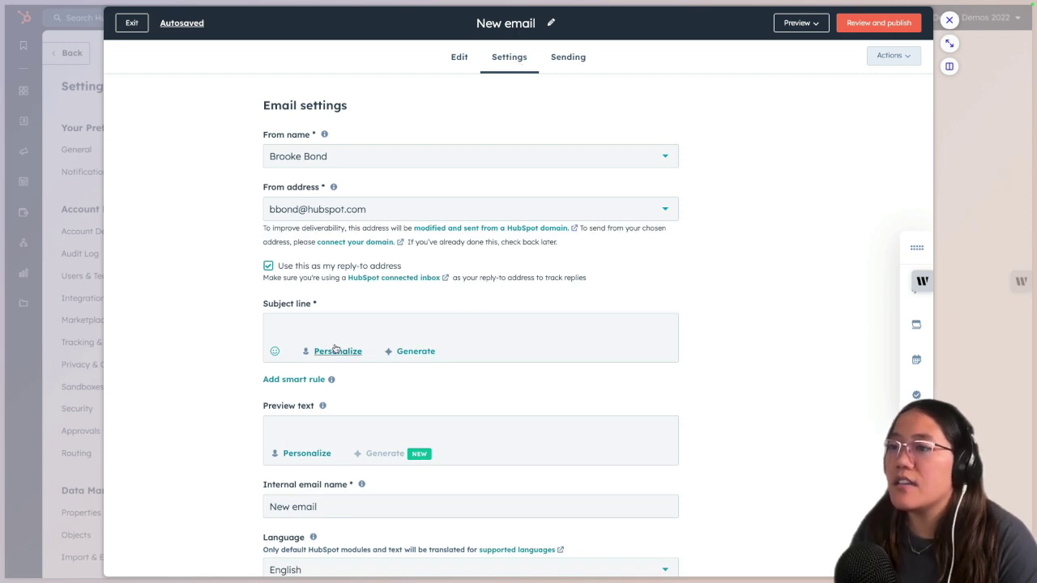
{"action": "left_click", "coordinate": [402, 350]}
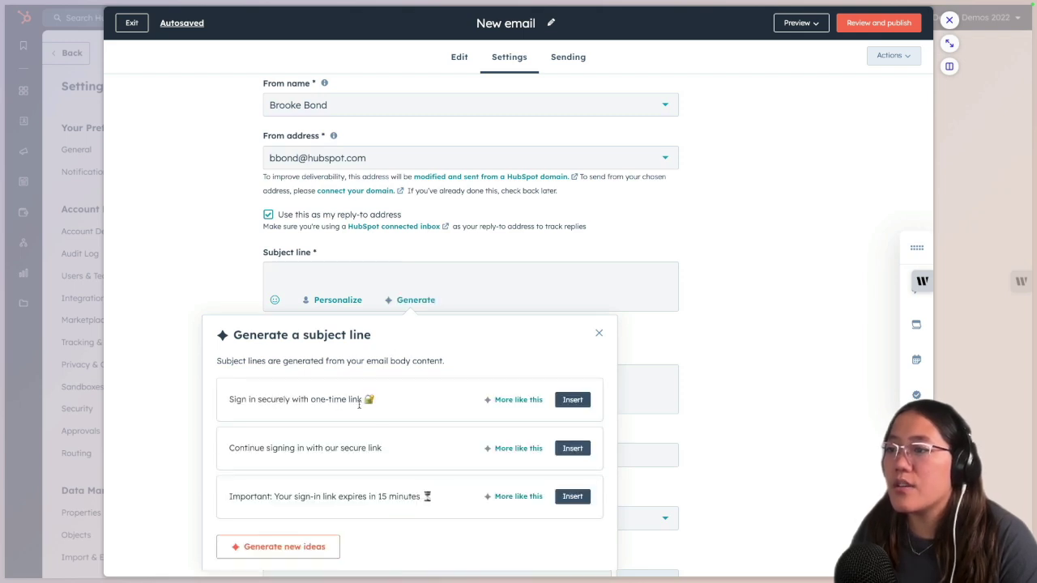
{"action": "left_click", "coordinate": [572, 399]}
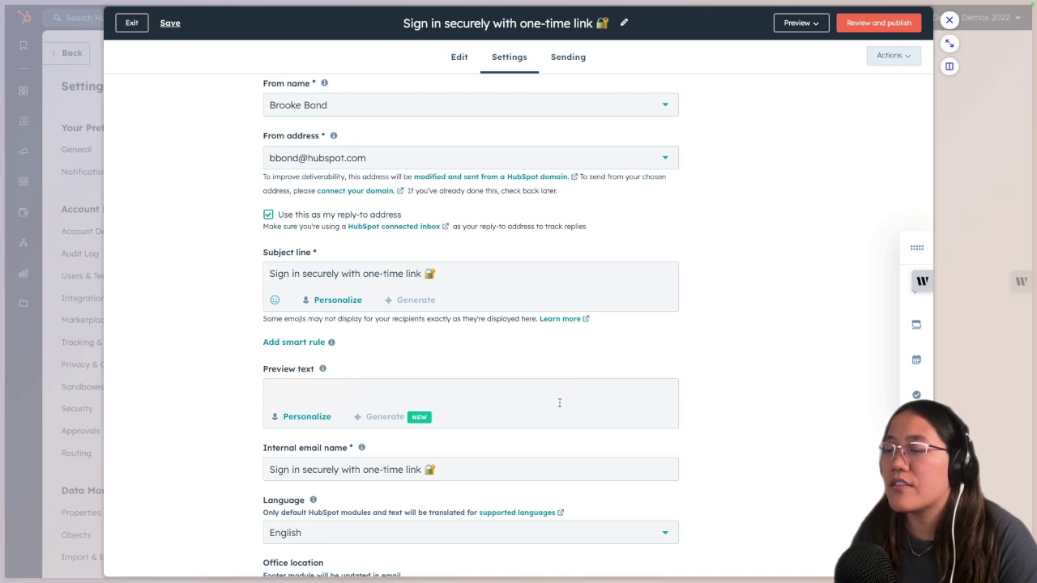
{"action": "left_click", "coordinate": [394, 416]}
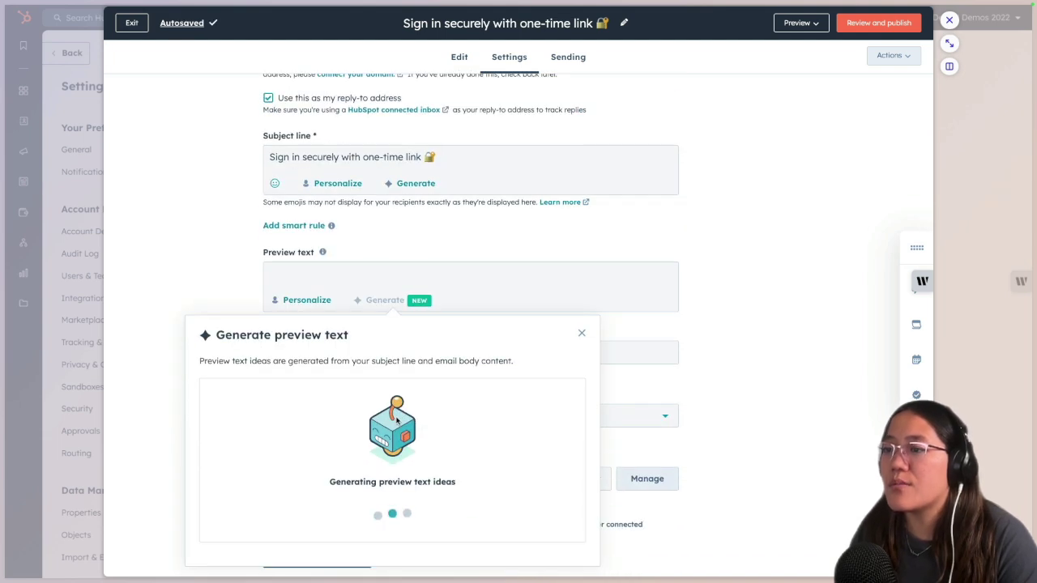
{"action": "left_click", "coordinate": [554, 404]}
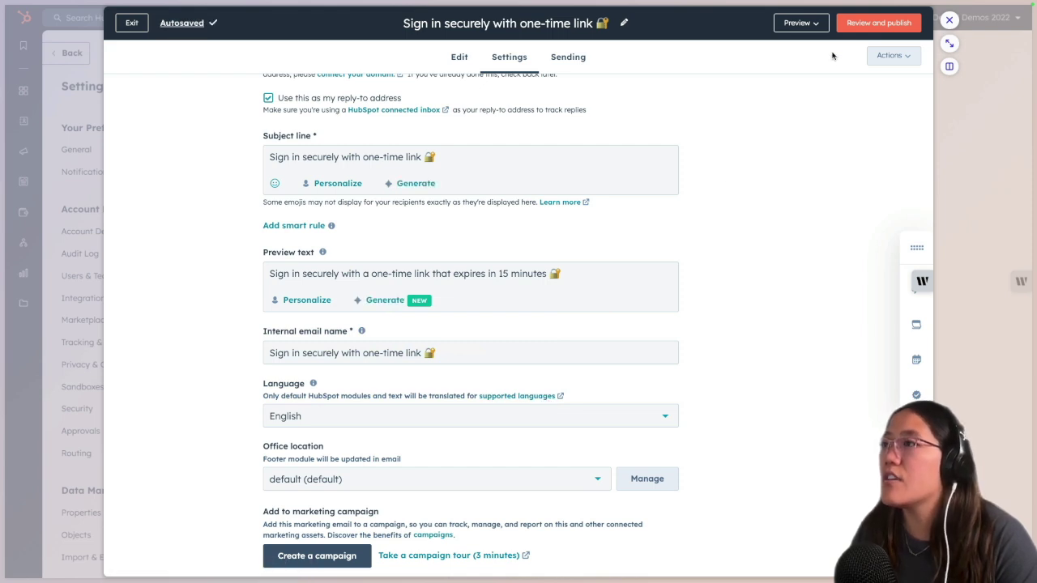
Review and publish the 'Sign in securely with one-time link' email, then close its details.
{"action": "left_click", "coordinate": [867, 24]}
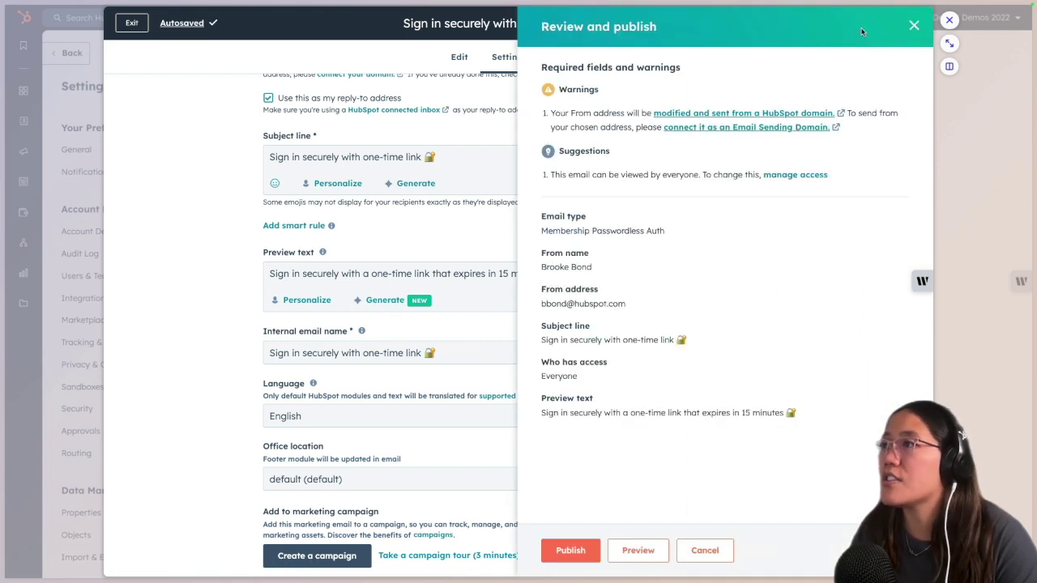
{"action": "left_click", "coordinate": [570, 550]}
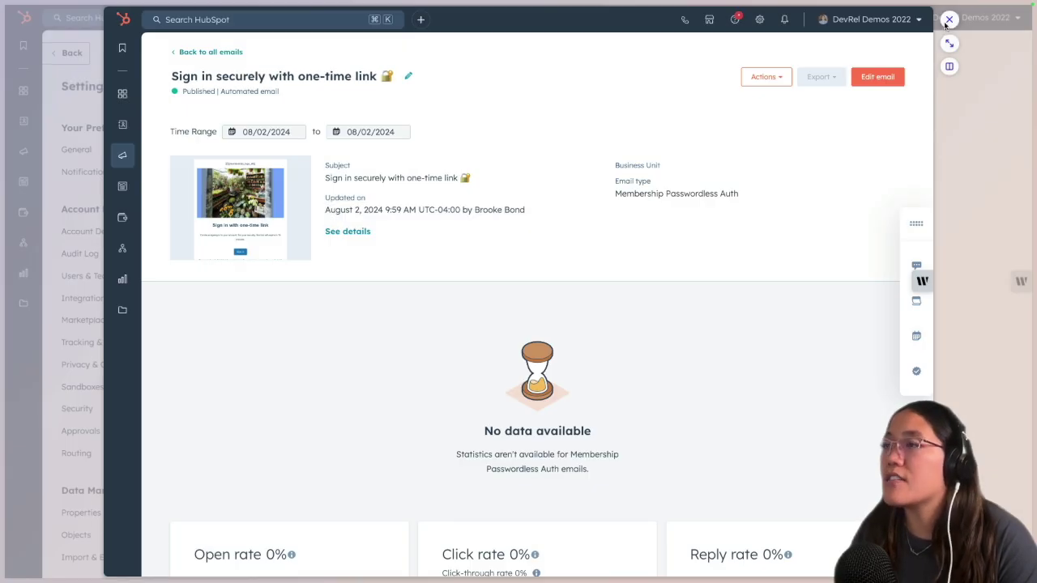
{"action": "left_click", "coordinate": [948, 21]}
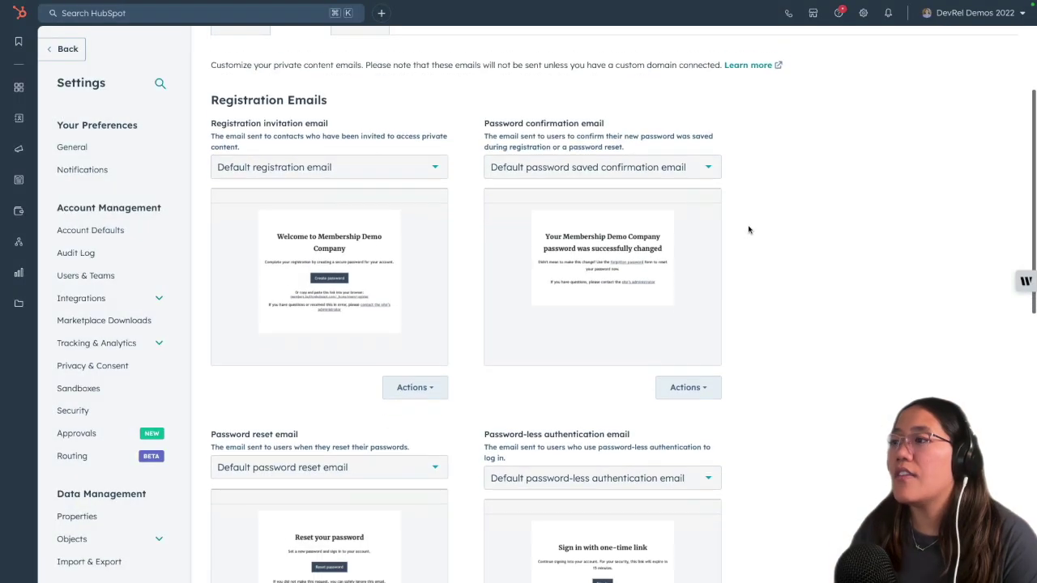
Choose 'Sign in securely with one-time link' as the password-less authentication email and save.
{"action": "scroll", "coordinate": [748, 227], "scroll_direction": "down", "scroll_amount": 2}
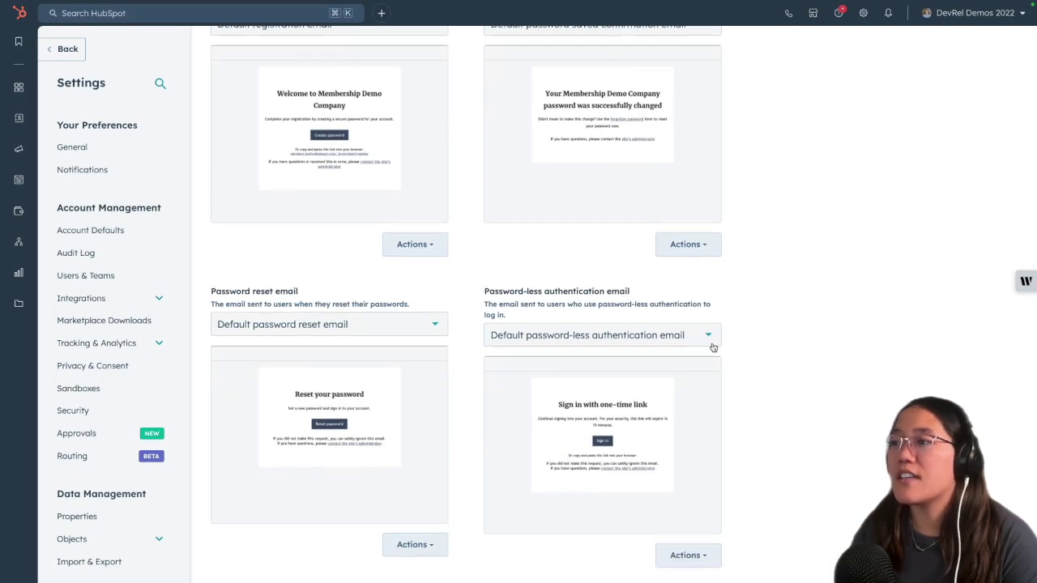
{"action": "left_click", "coordinate": [709, 337]}
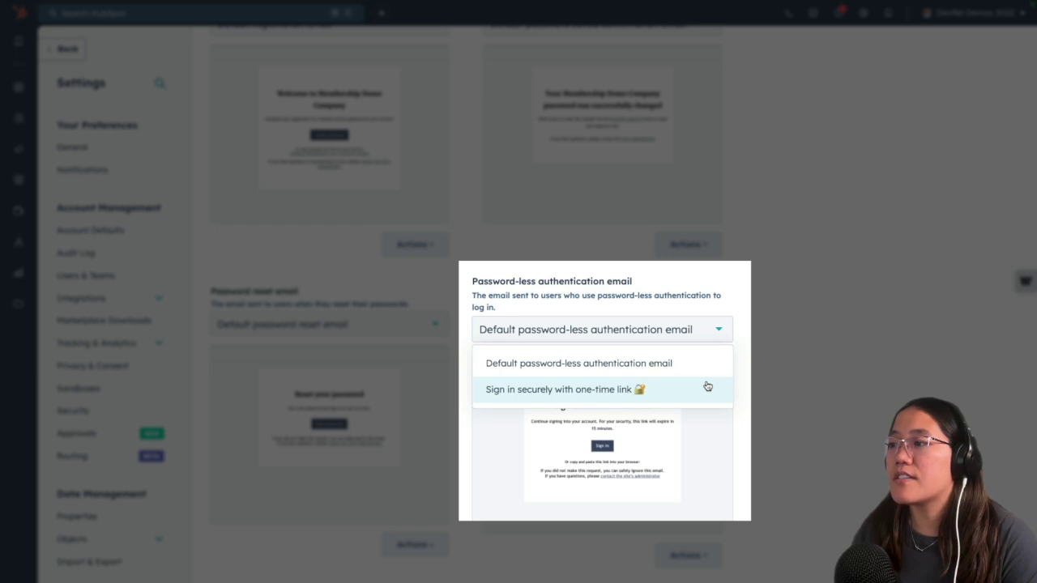
{"action": "left_click", "coordinate": [707, 386]}
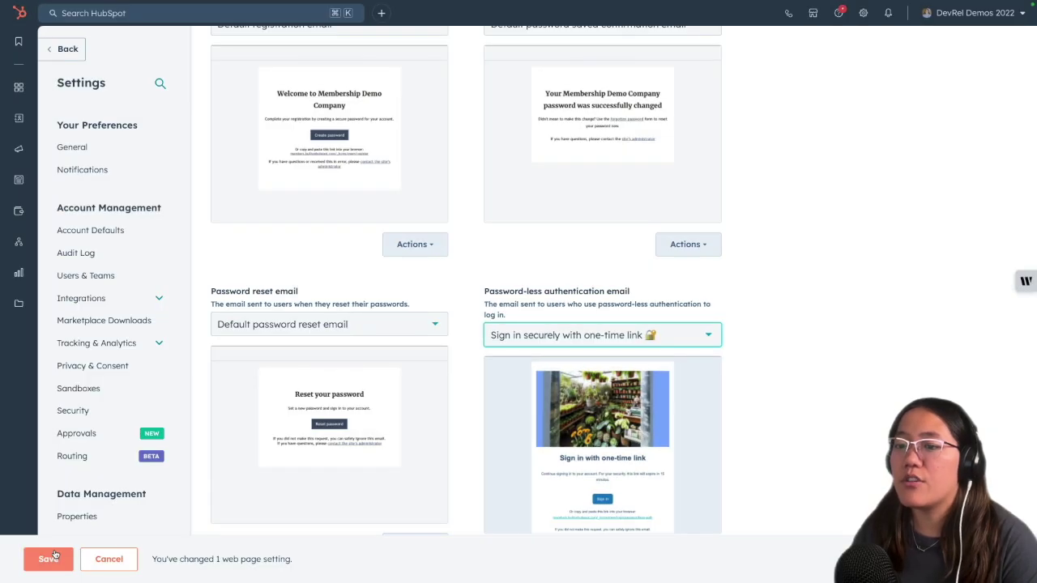
{"action": "left_click", "coordinate": [48, 559]}
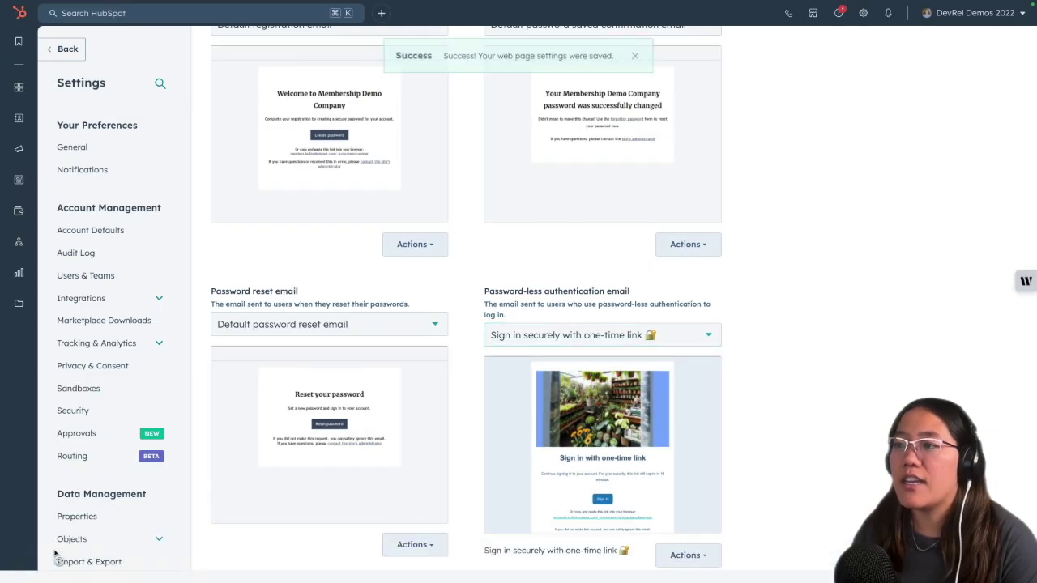